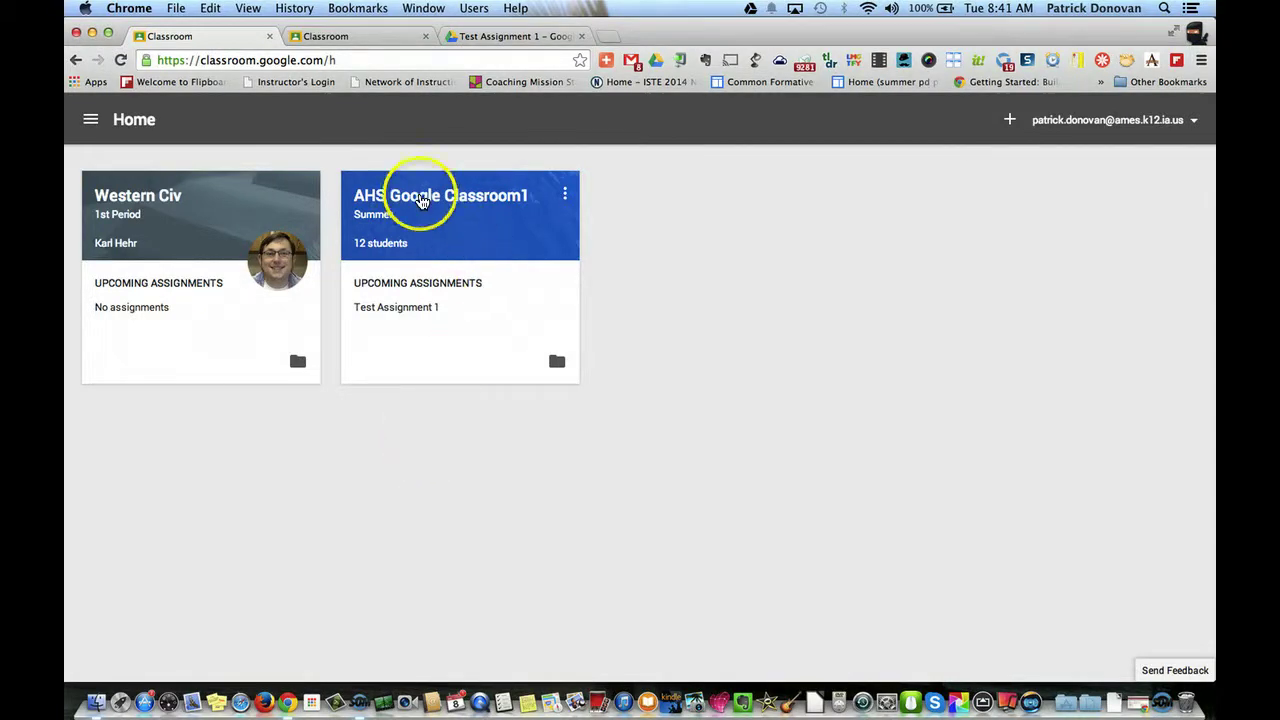
# Open the AHS Google Classroom1 class at its stream.
pyautogui.click(422, 201)
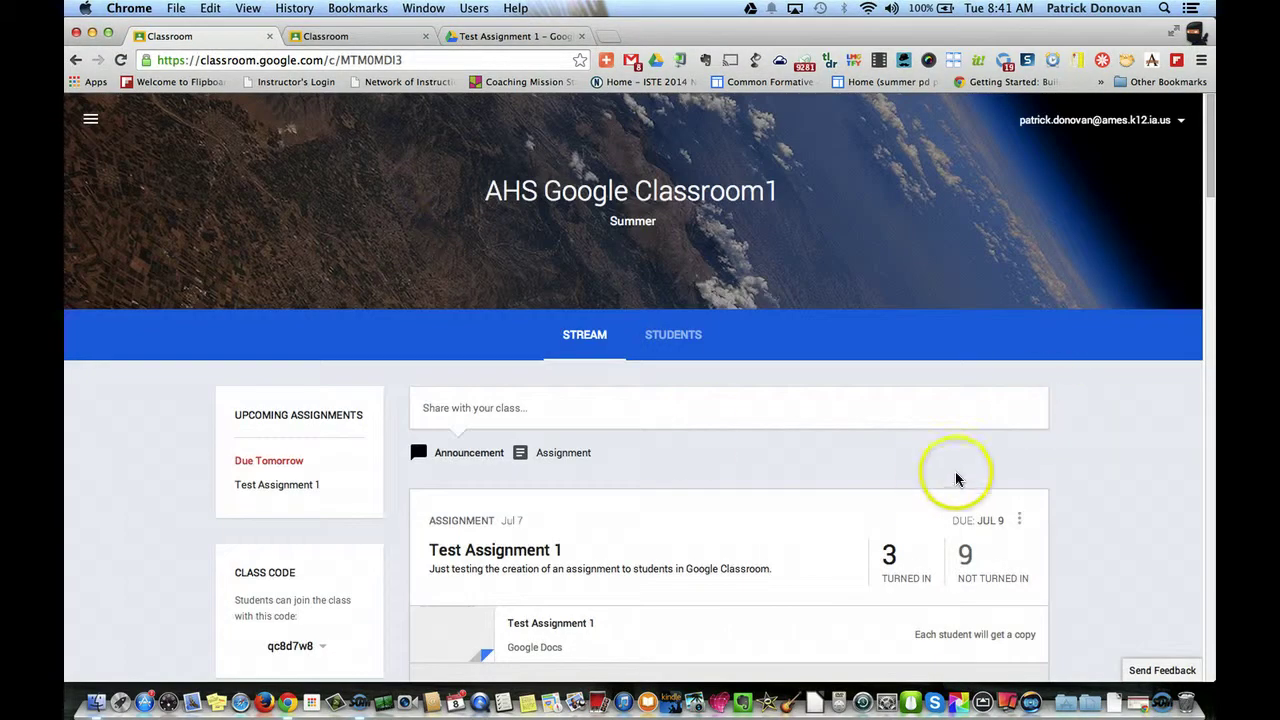
pyautogui.scroll(-2, 945, 467)
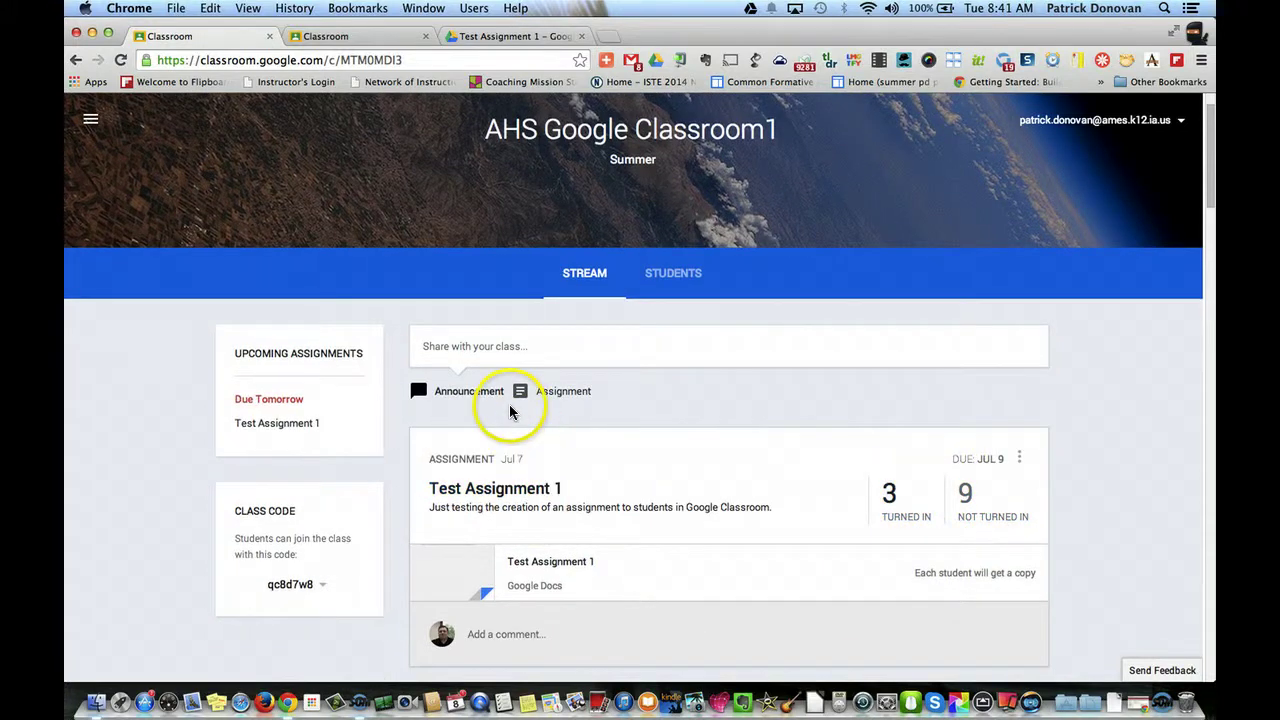
# Start a new assignment draft in the class stream and title it "Test Assignment 2".
pyautogui.click(562, 392)
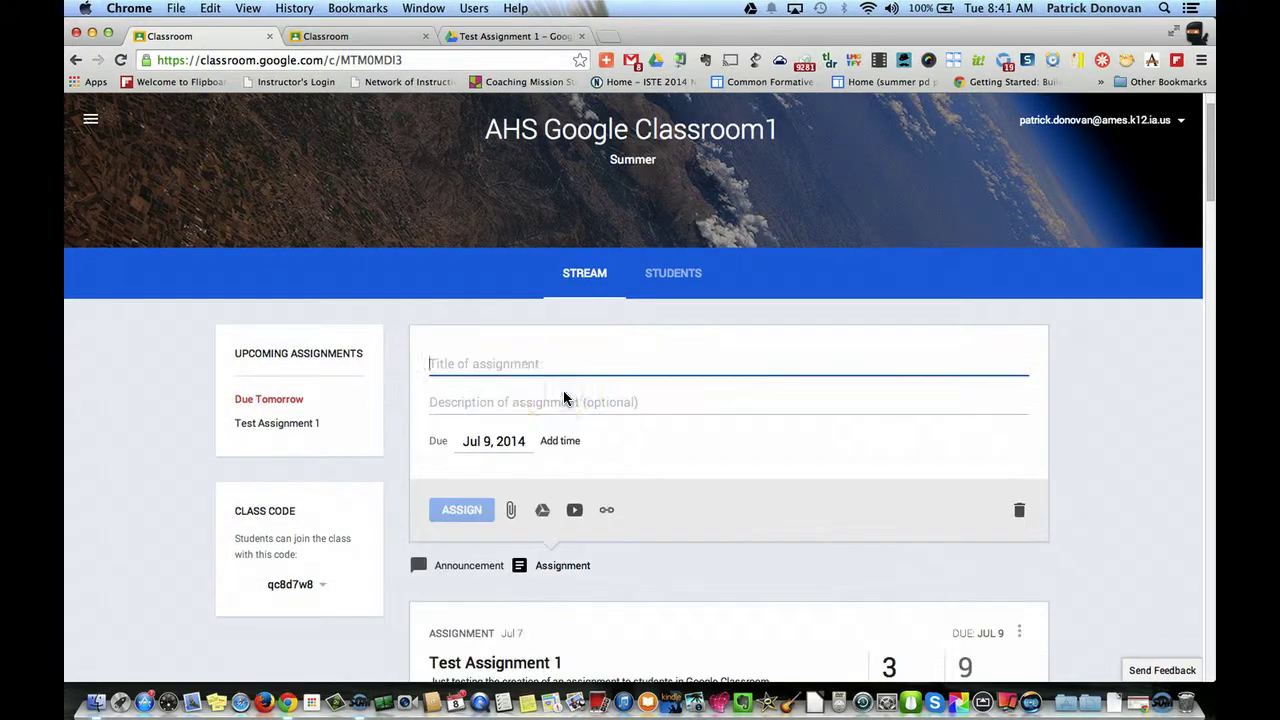
pyautogui.write('Test')
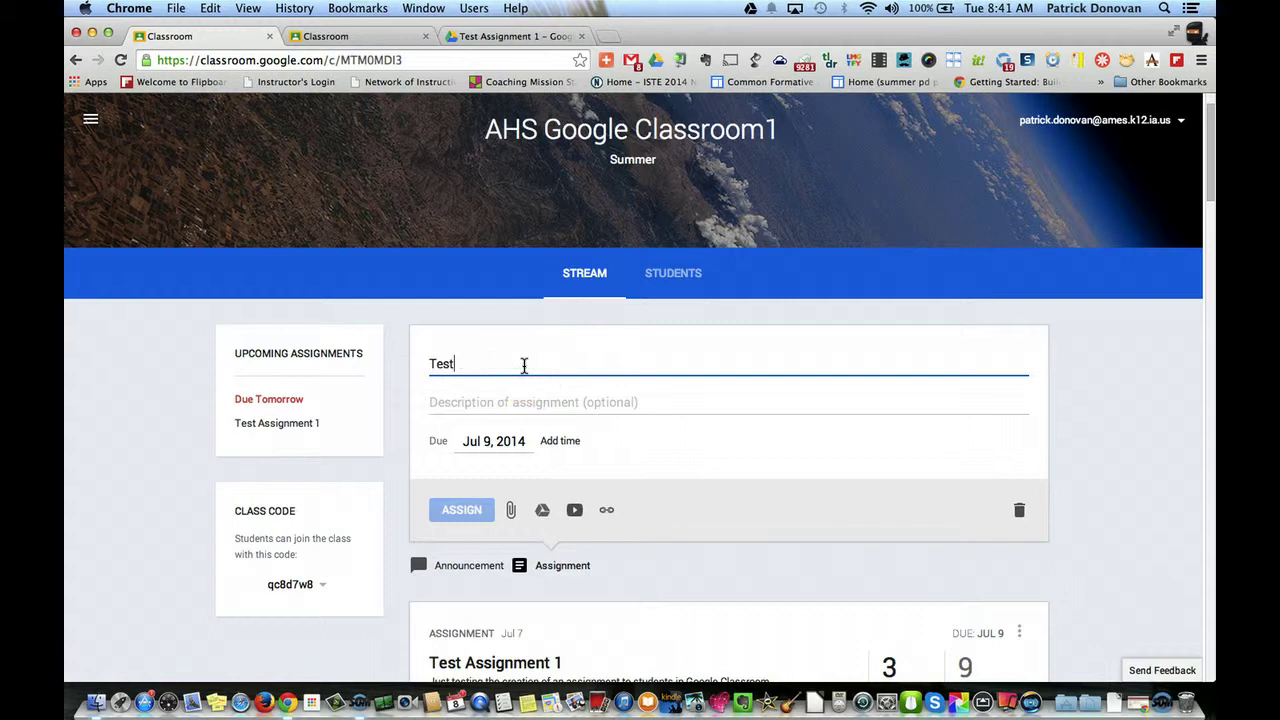
pyautogui.write(' Assignment 2')
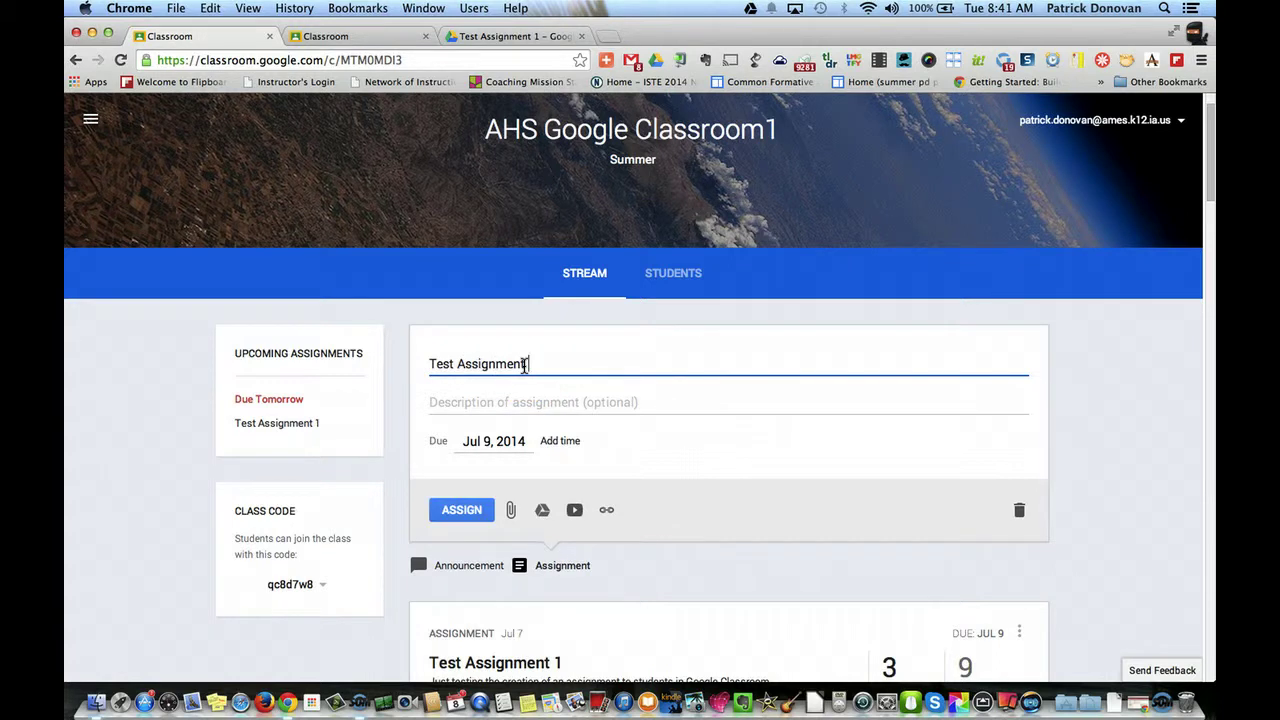
pyautogui.click(525, 400)
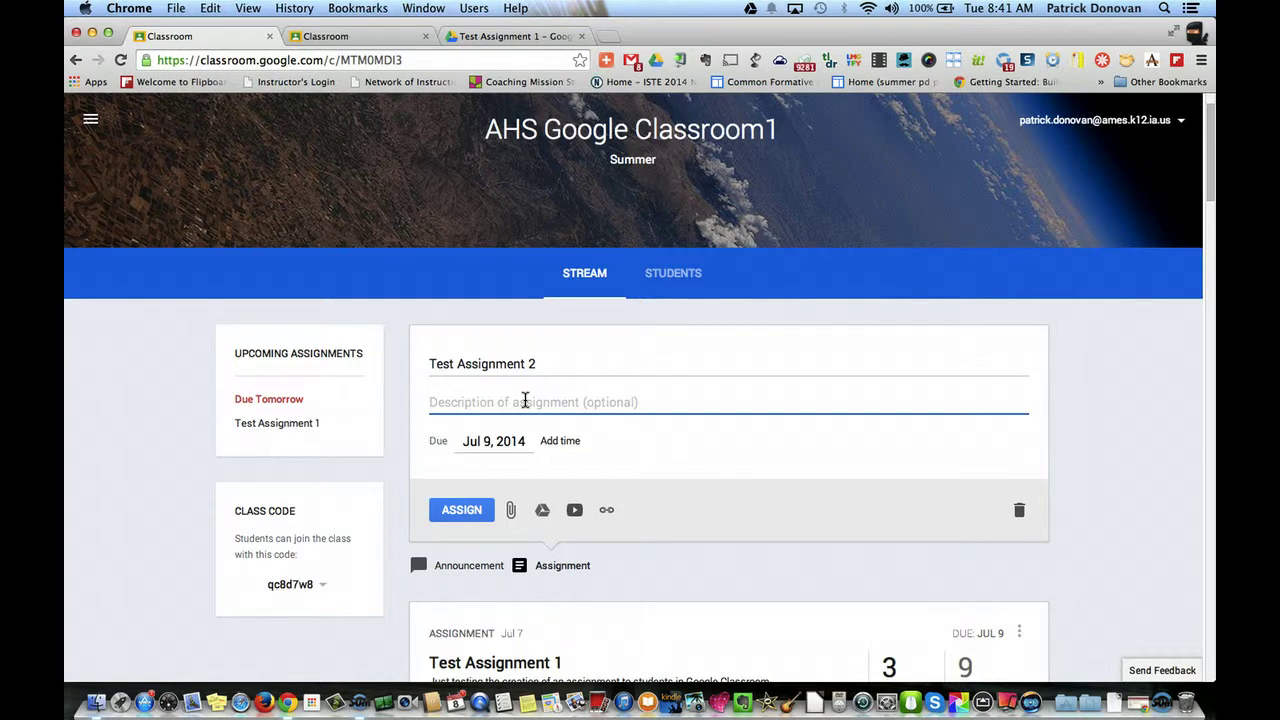
# Examine the draft's due date options and the ways to attach a YouTube video or a web link.
pyautogui.click(500, 441)
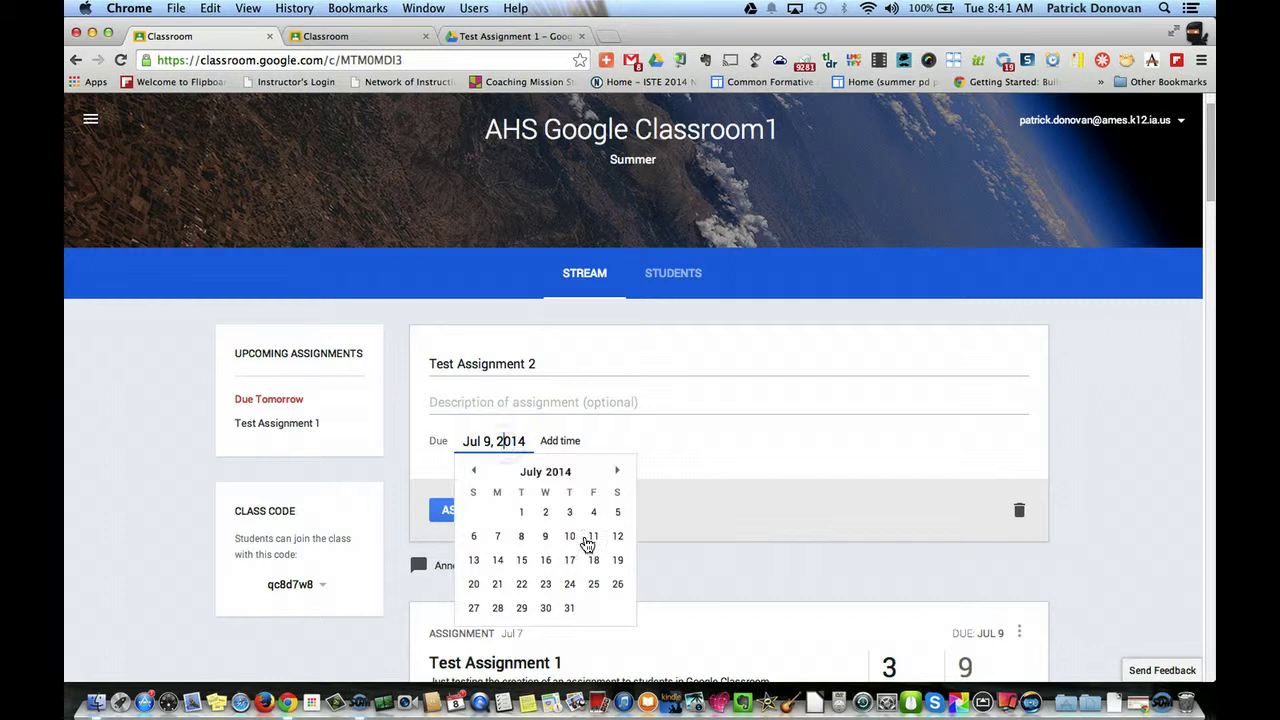
pyautogui.click(726, 498)
pyautogui.click(551, 441)
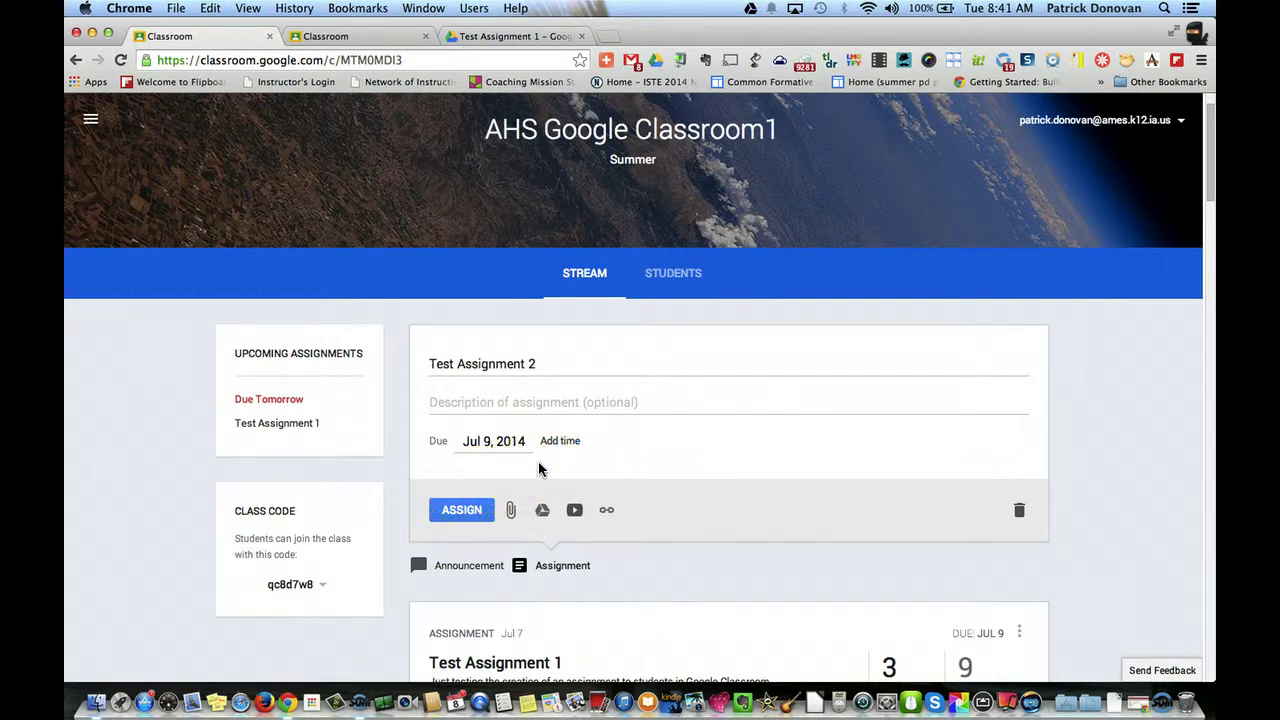
pyautogui.click(574, 510)
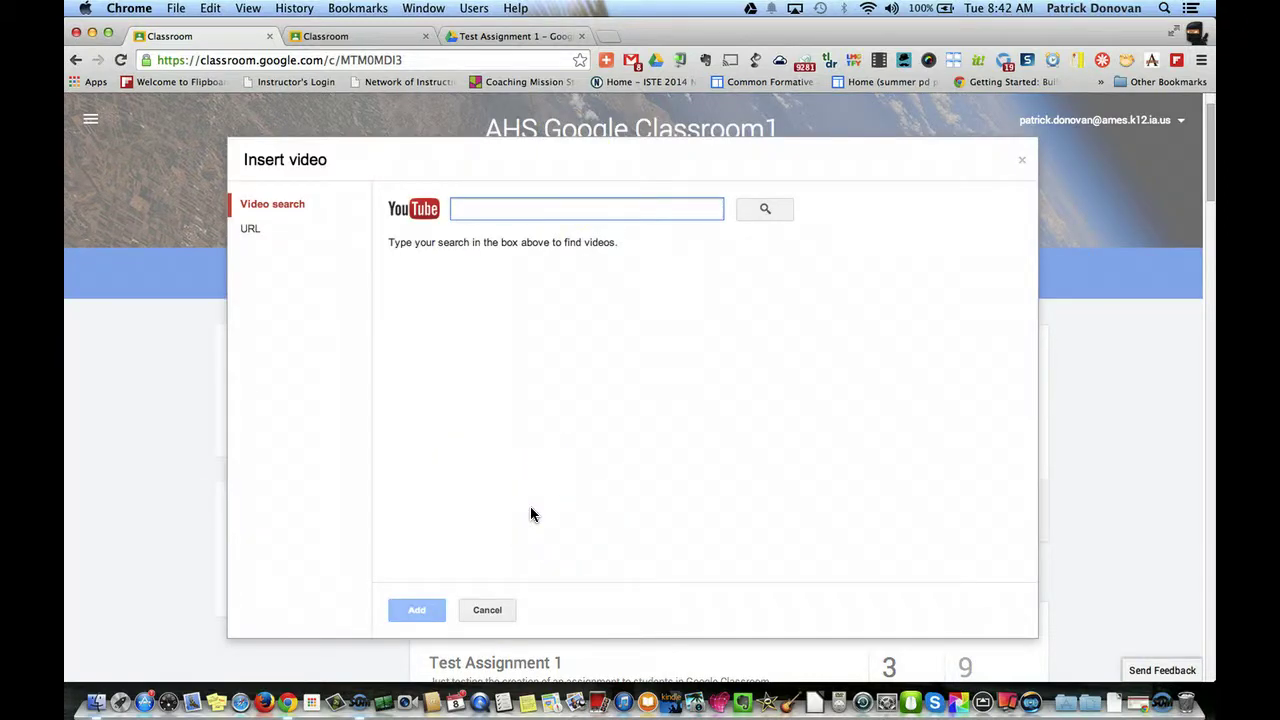
pyautogui.click(277, 228)
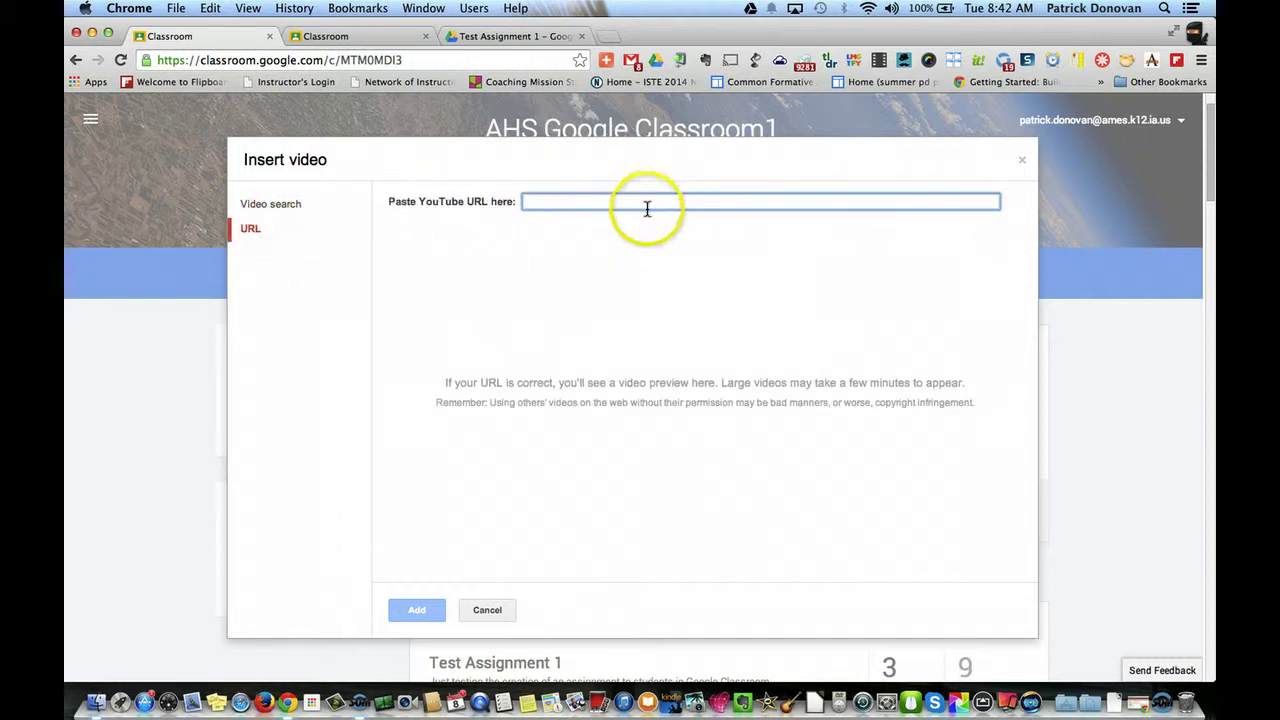
pyautogui.click(487, 609)
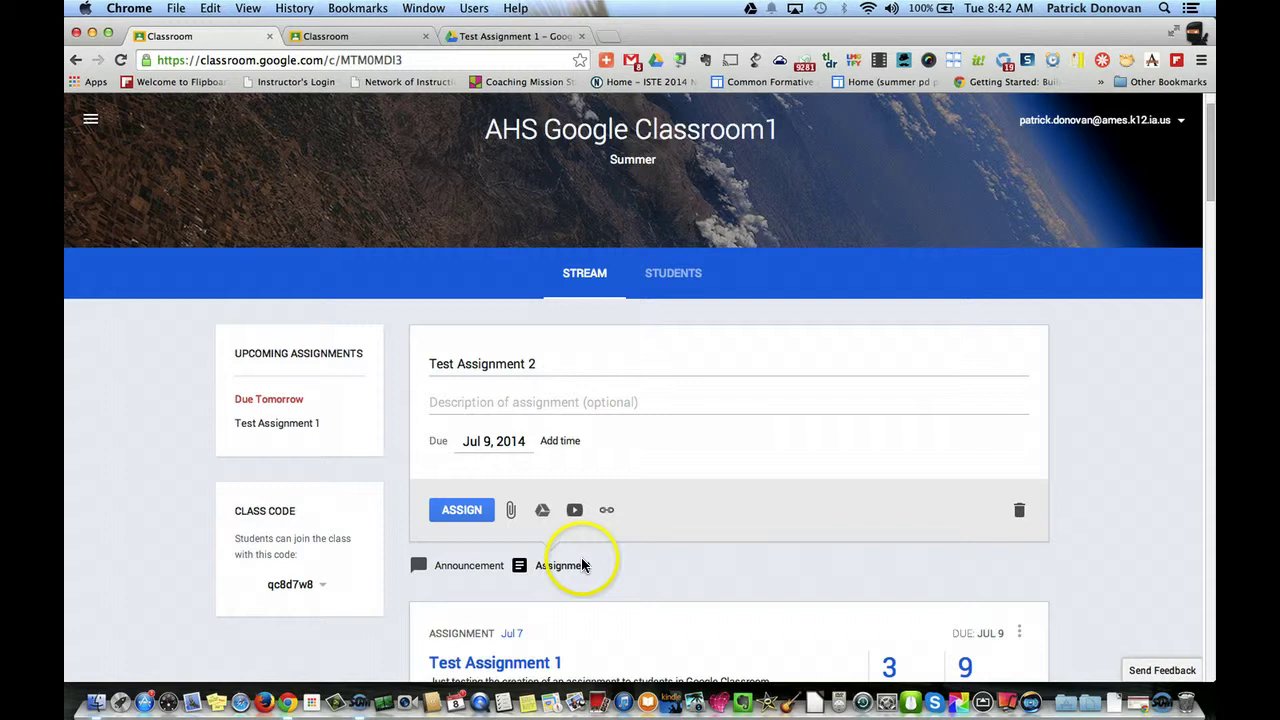
pyautogui.click(606, 510)
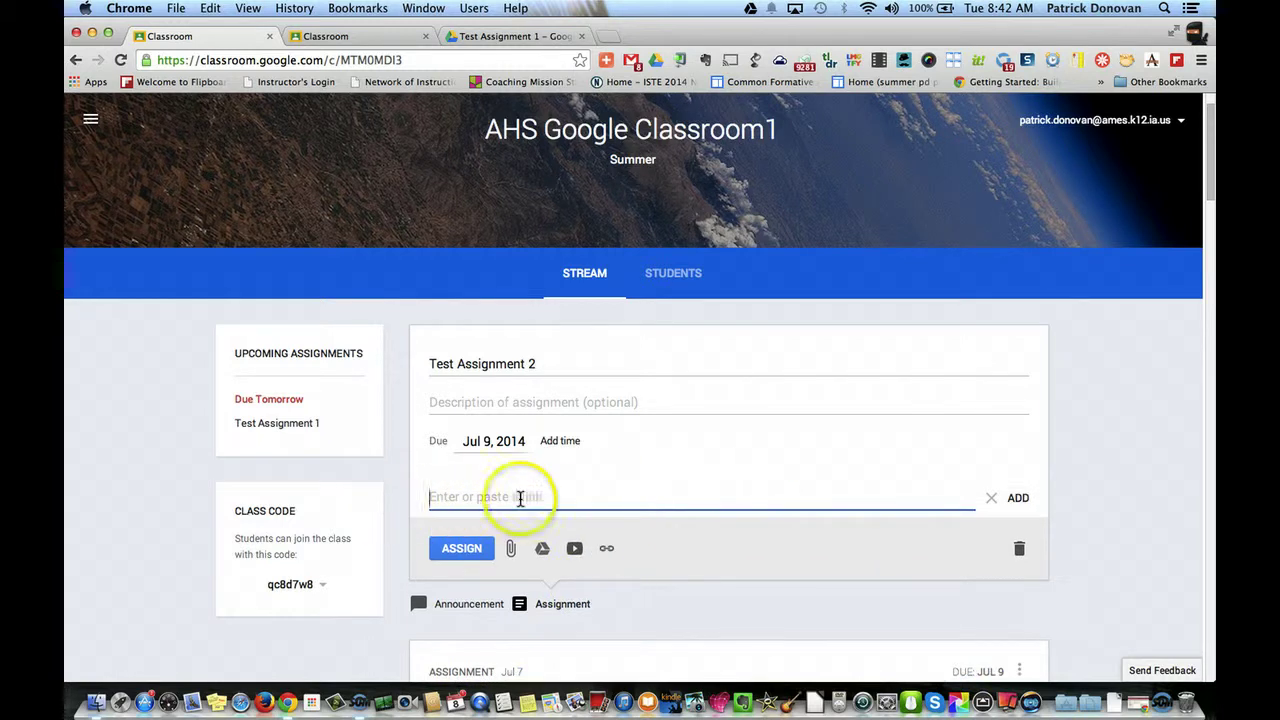
pyautogui.click(991, 498)
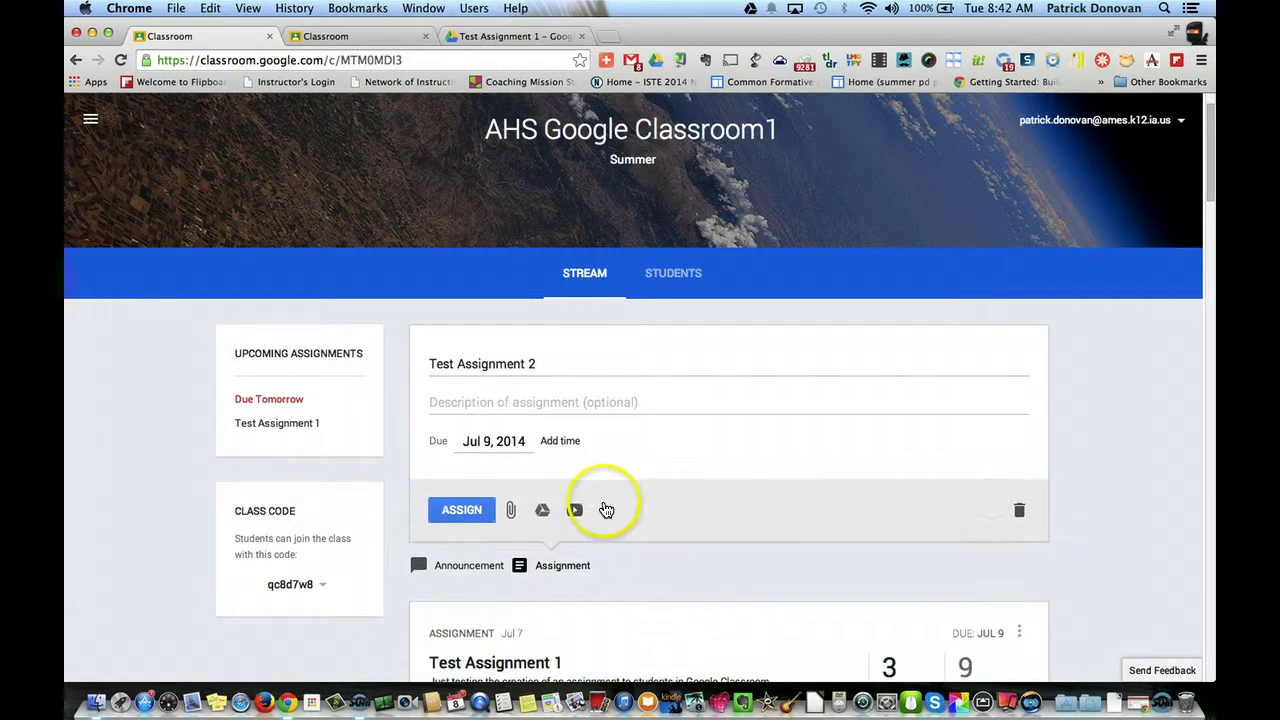
# Attach the Test Assignment 1 document from My Drive to the assignment draft.
pyautogui.click(542, 510)
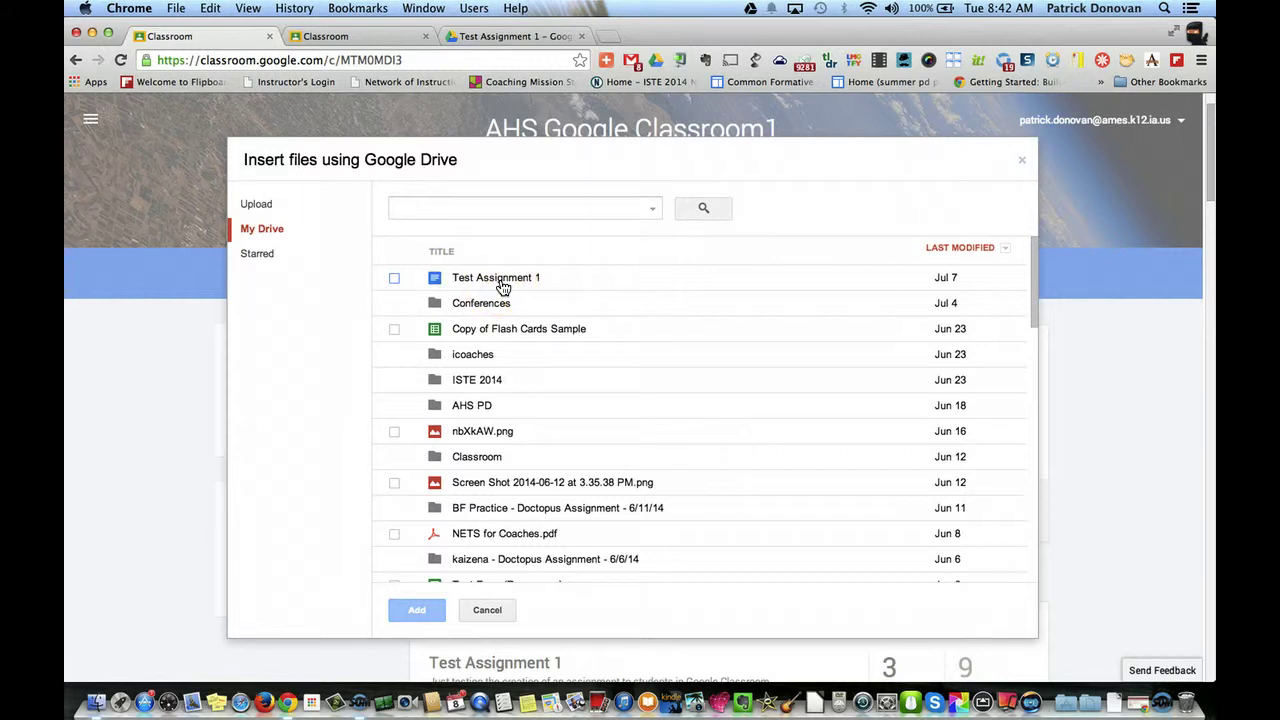
pyautogui.click(394, 278)
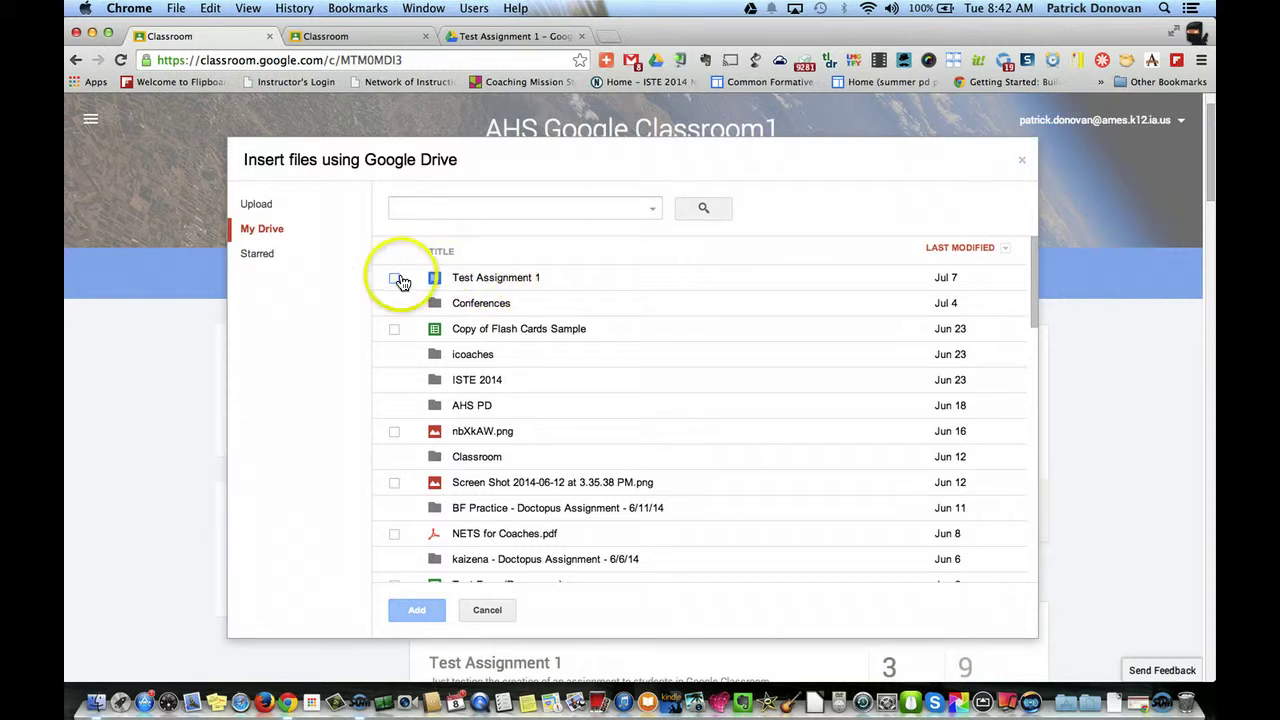
pyautogui.click(488, 285)
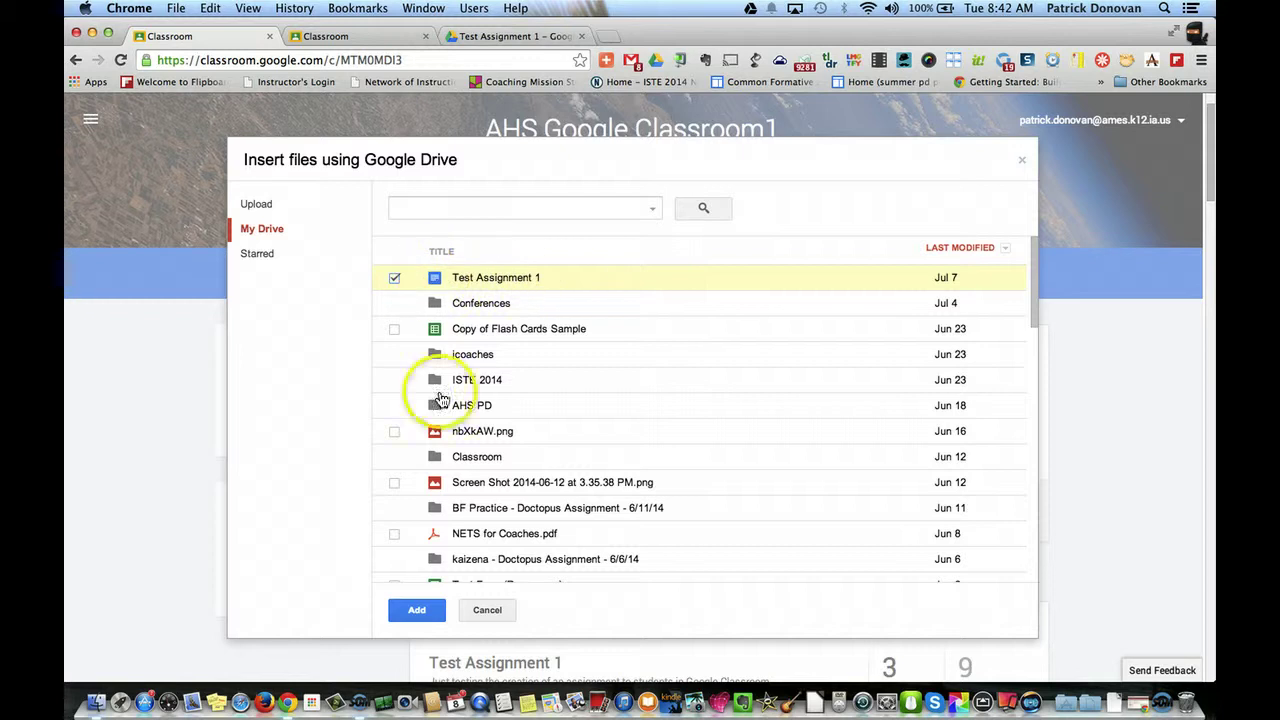
pyautogui.click(416, 614)
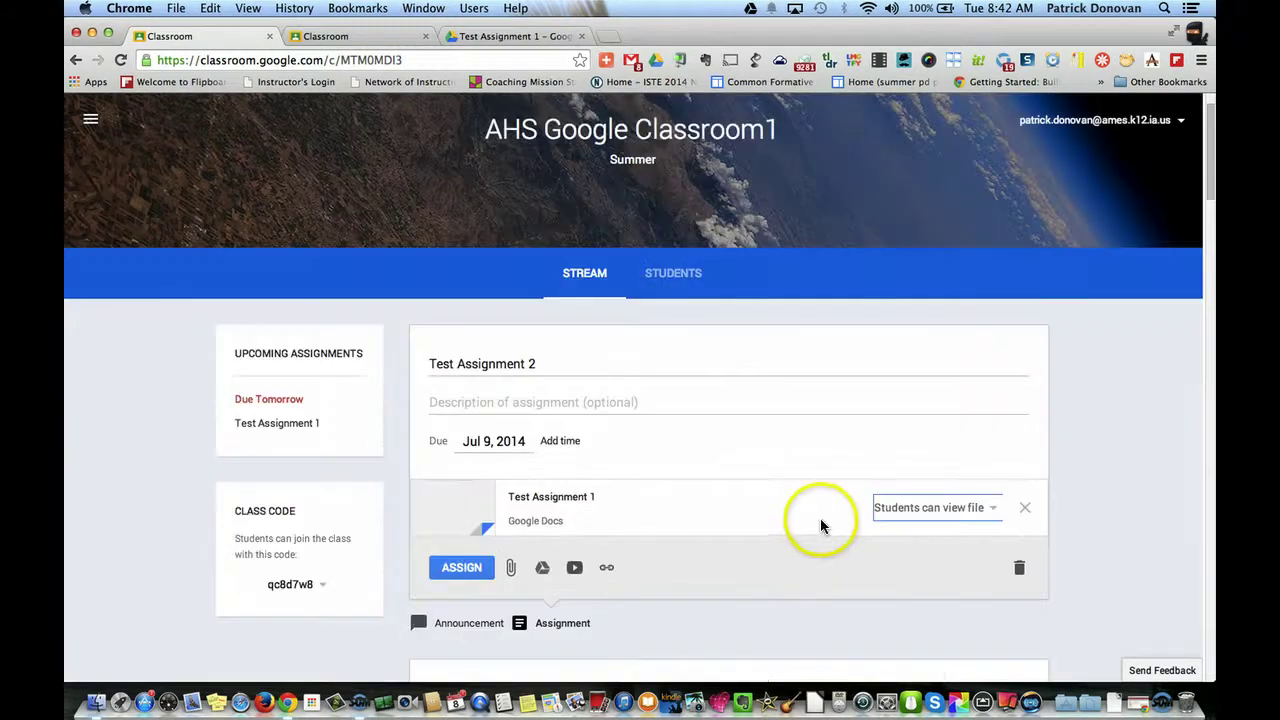
# Try the attachment's access options: Make a copy for each student, Students can edit file and Students can view file.
pyautogui.click(940, 508)
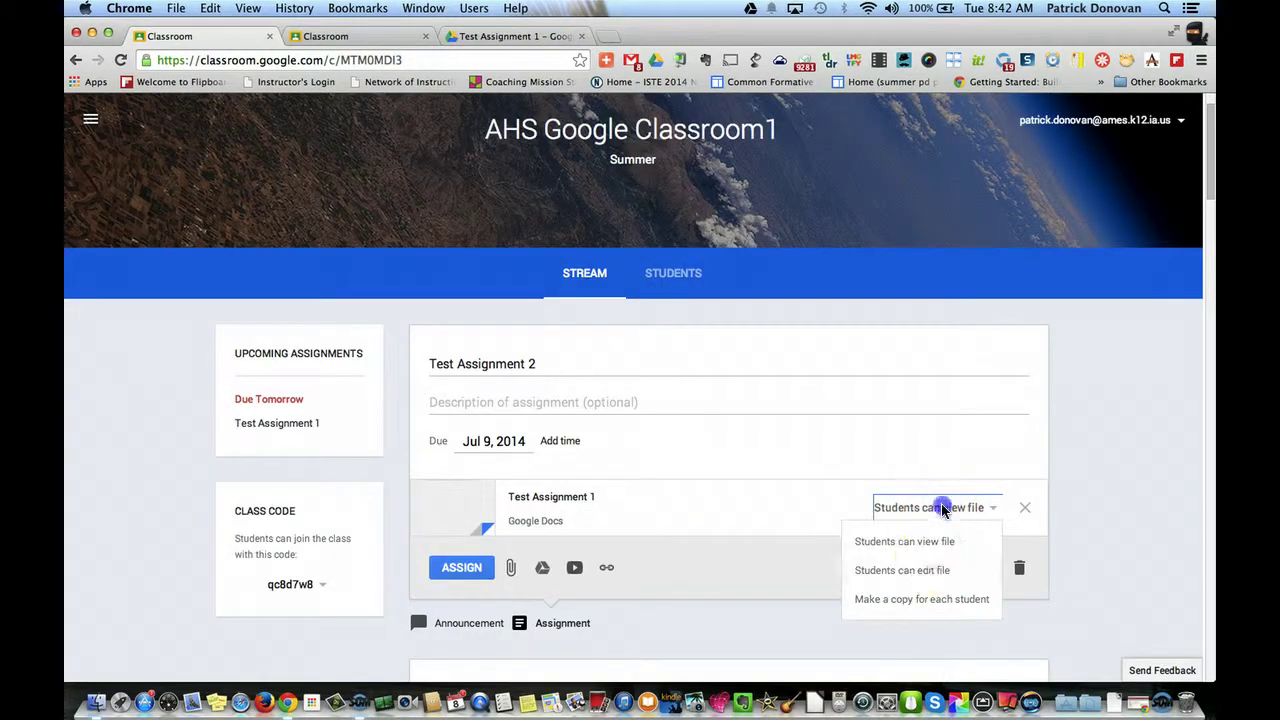
pyautogui.click(930, 599)
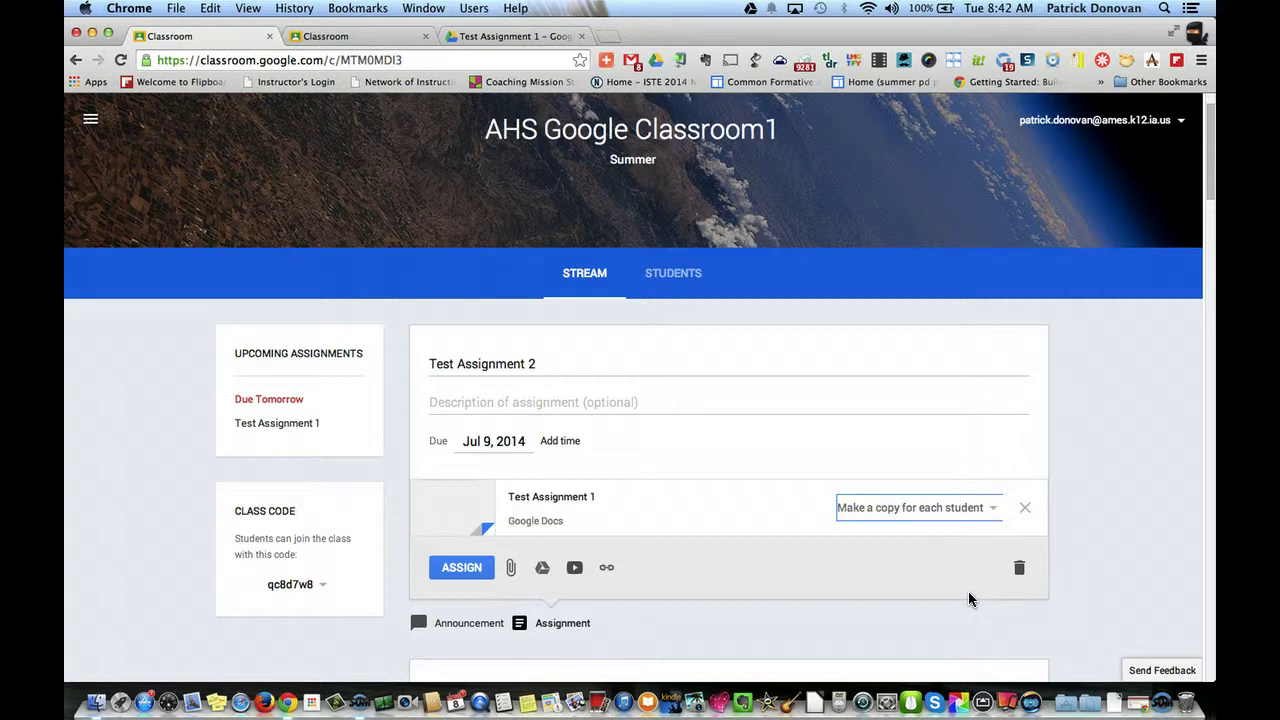
pyautogui.click(956, 508)
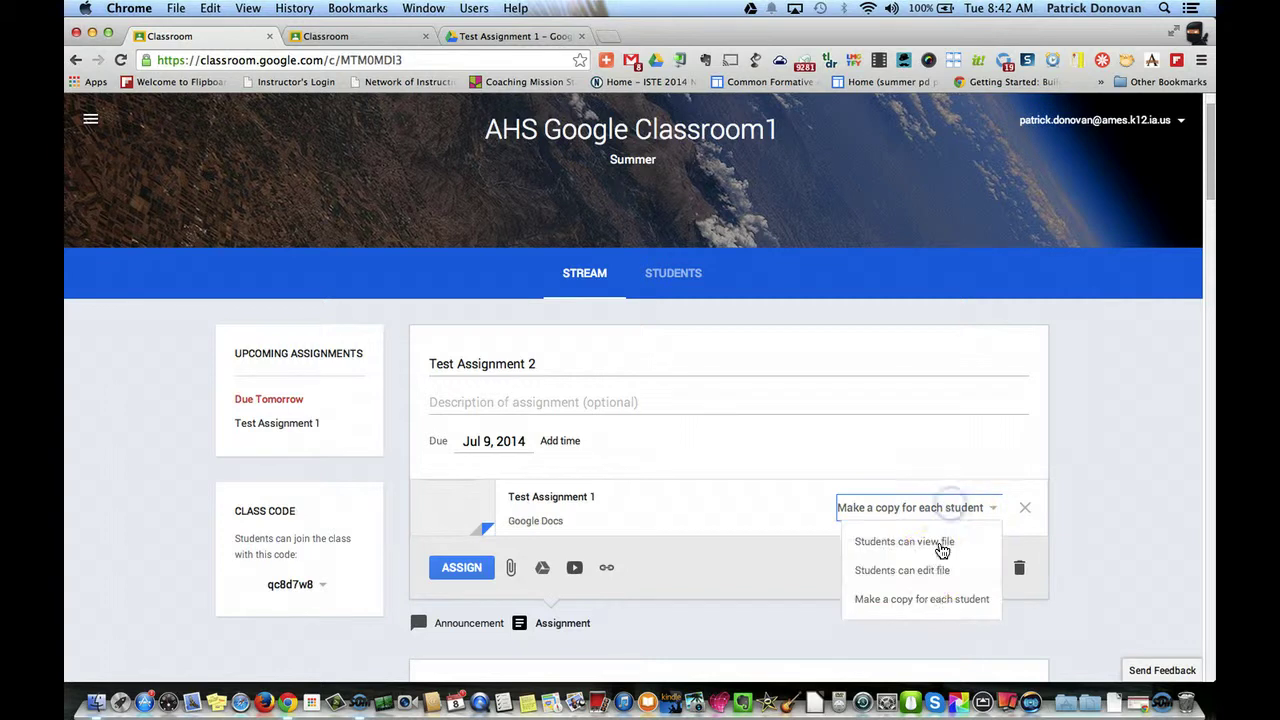
pyautogui.click(938, 571)
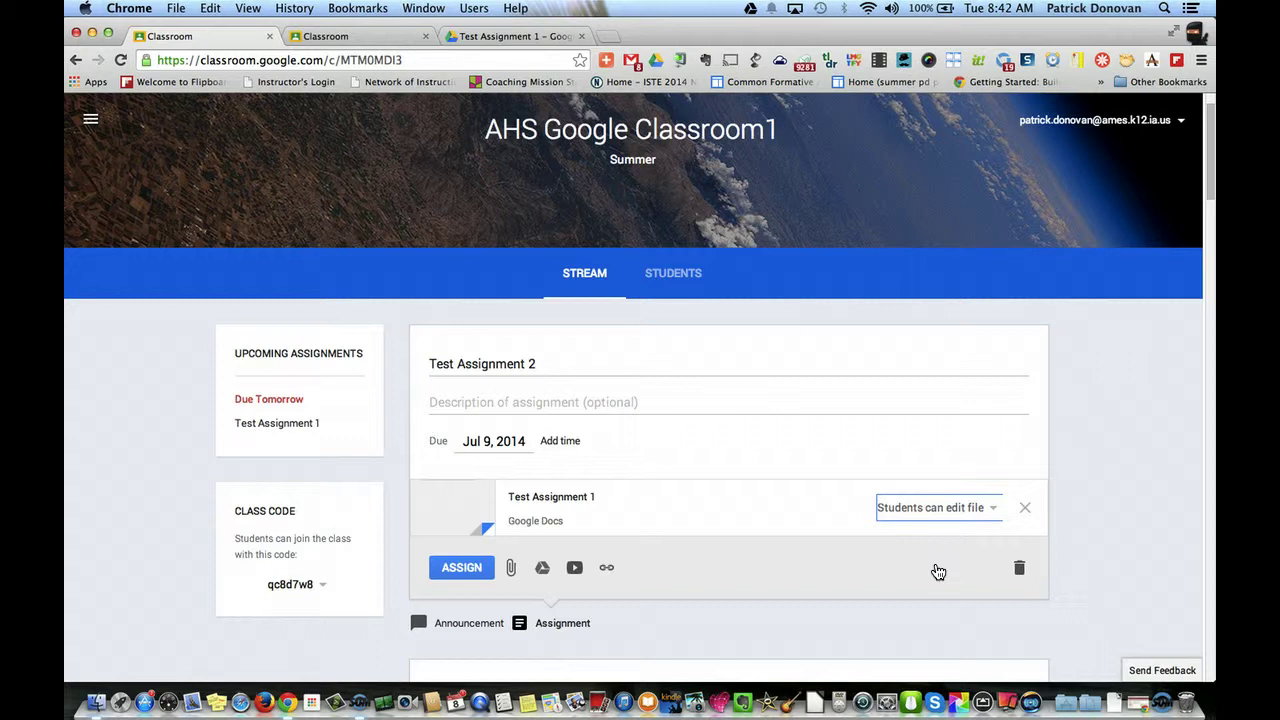
pyautogui.click(937, 508)
pyautogui.click(920, 555)
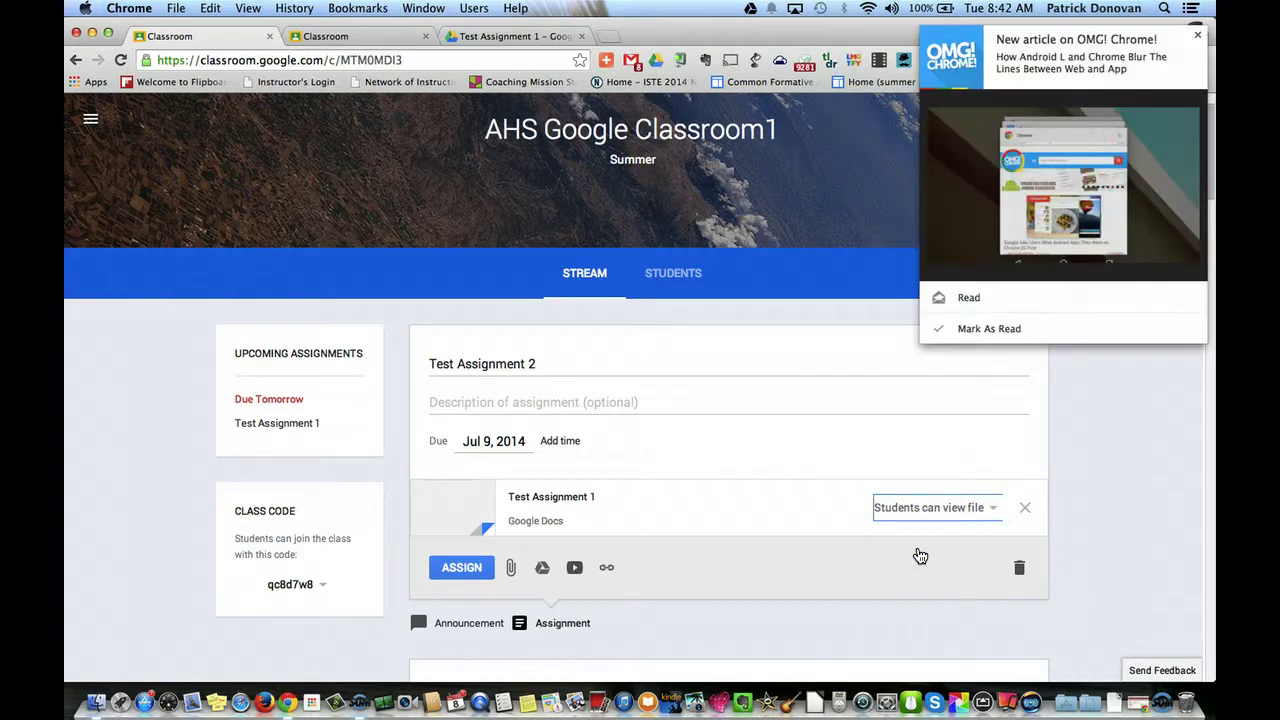
# Dismiss the OMG! Chrome notification and set the attached document to Make a copy for each student.
pyautogui.click(1197, 35)
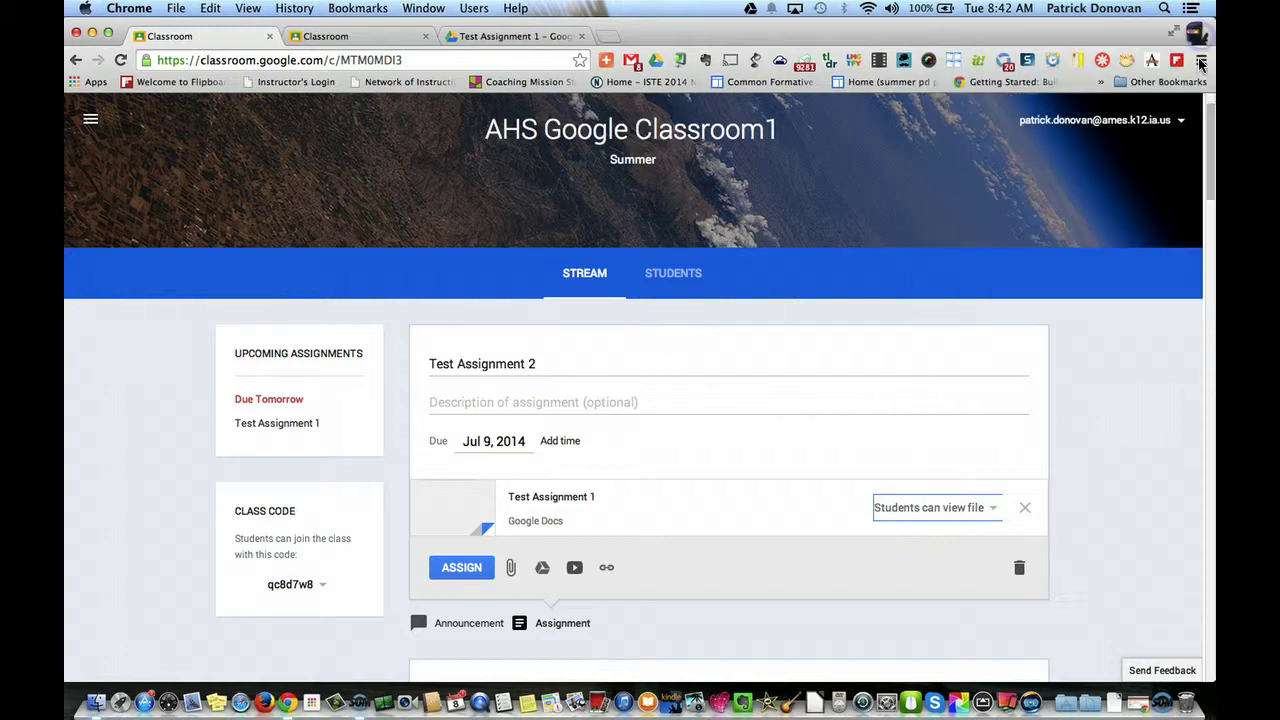
pyautogui.click(1137, 400)
pyautogui.click(998, 508)
pyautogui.click(994, 519)
pyautogui.click(948, 597)
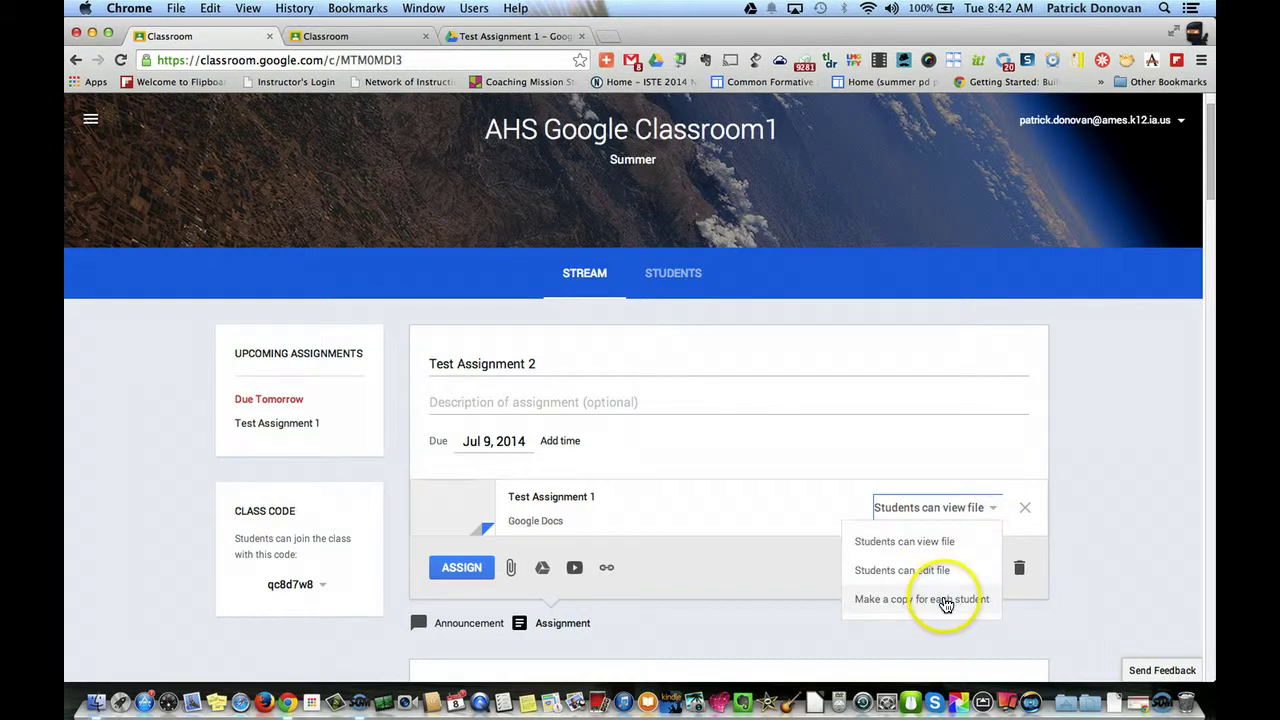
pyautogui.click(1075, 524)
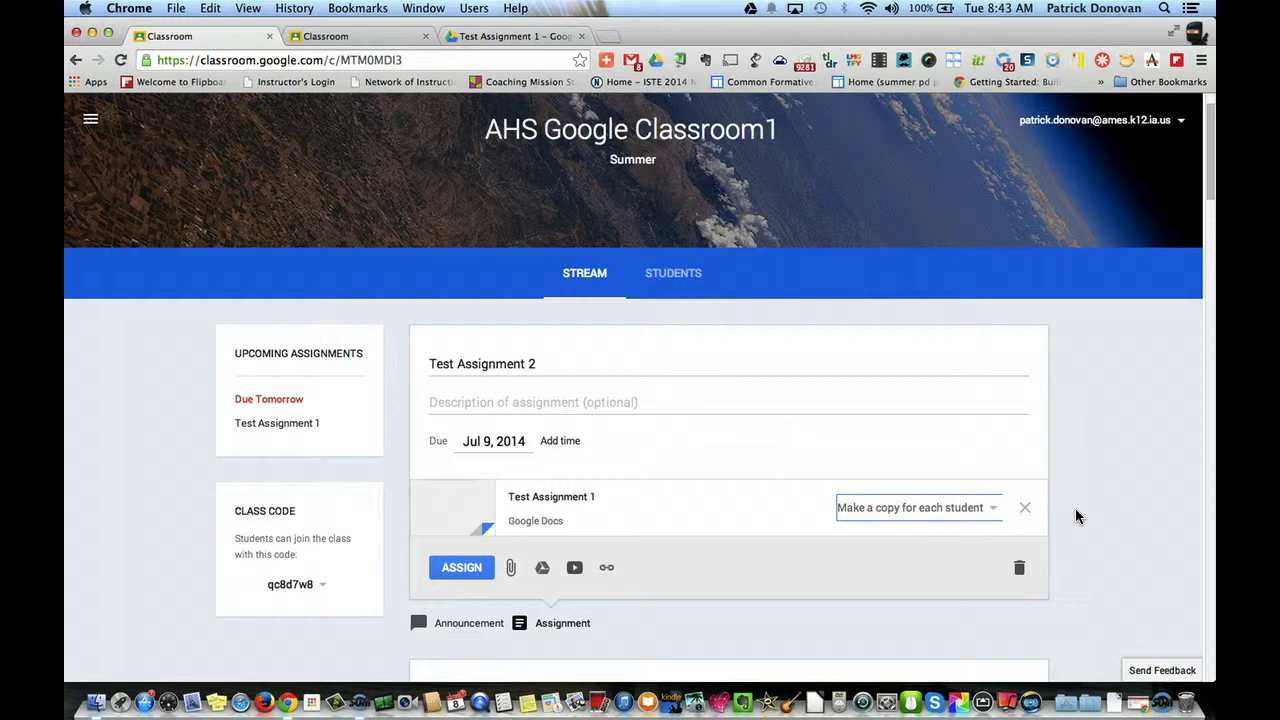
# Discard the Test Assignment 2 draft, then view the posted Test Assignment 1 document and close it.
pyautogui.click(470, 572)
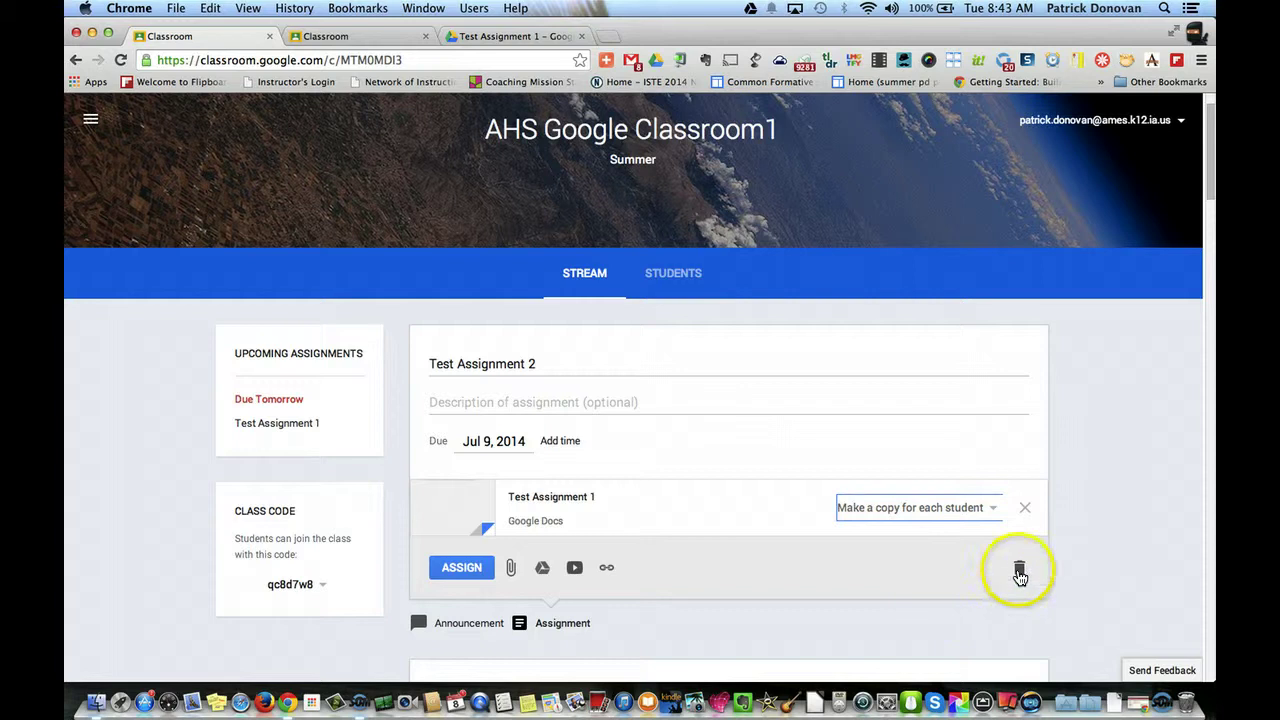
pyautogui.scroll(-3, 1090, 432)
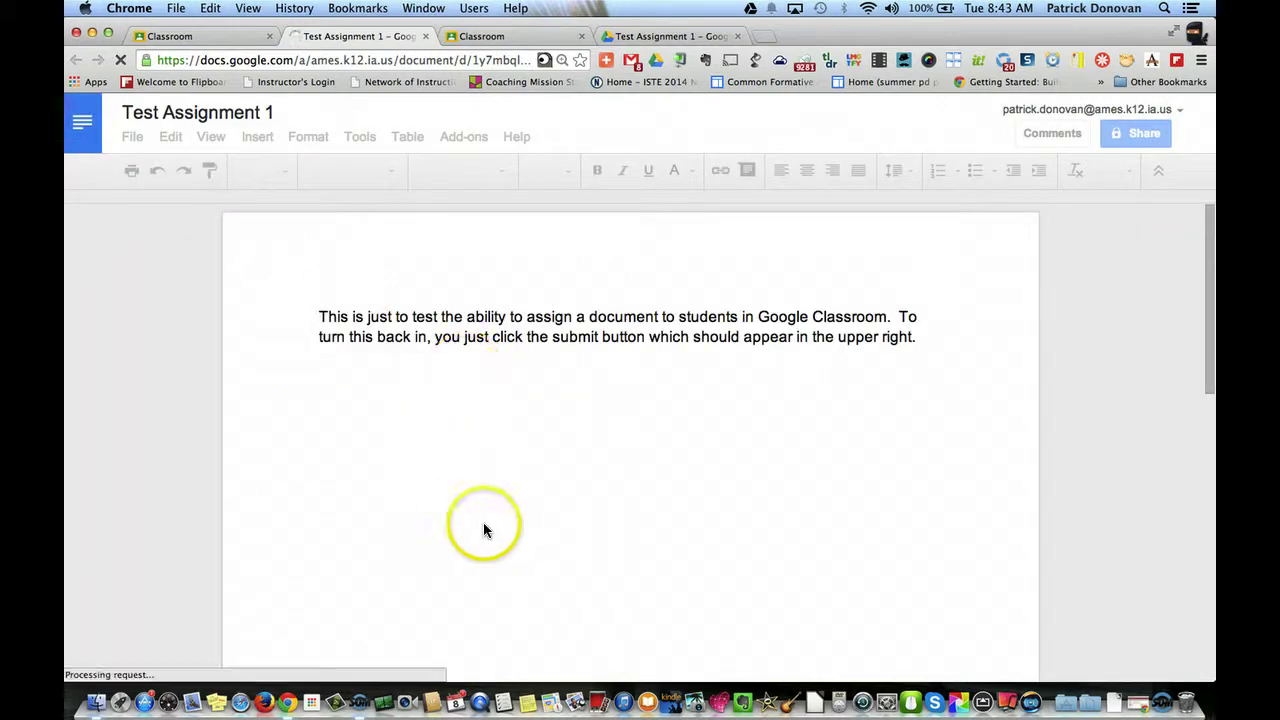
pyautogui.click(426, 37)
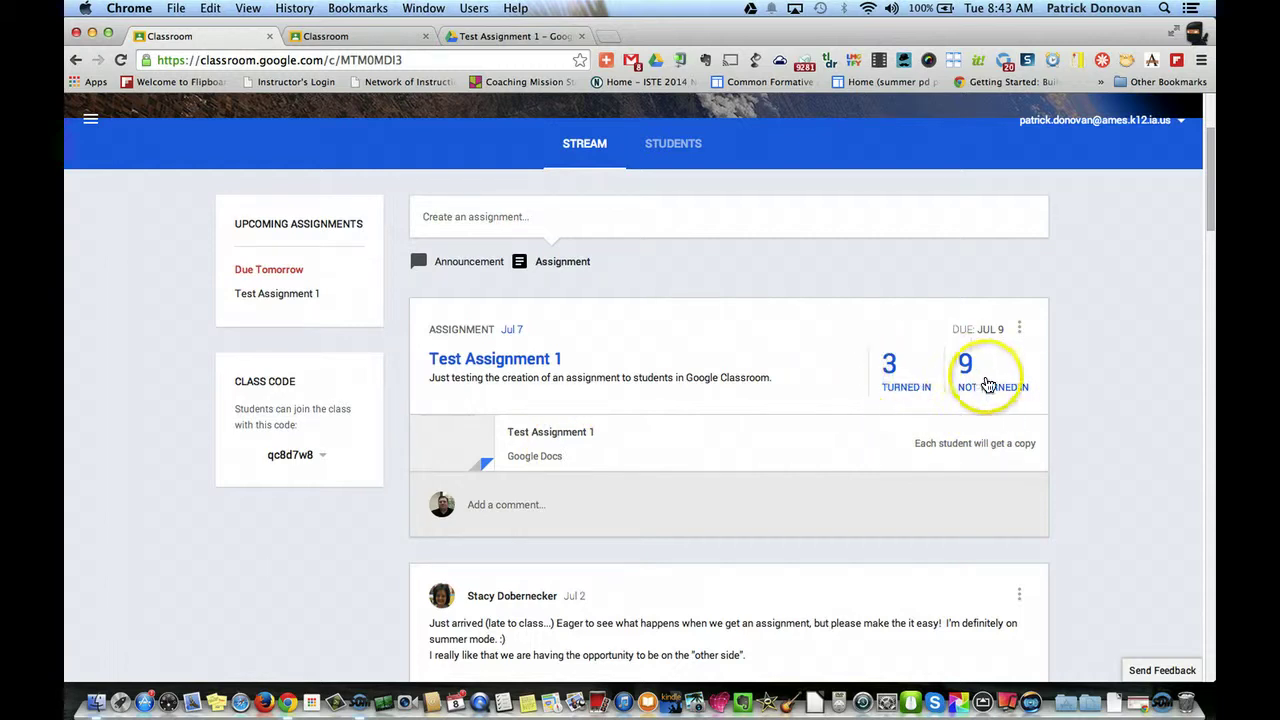
# Open the turned-in submissions for Test Assignment 1 and grade the first student's work 97 out of 100.
pyautogui.click(892, 370)
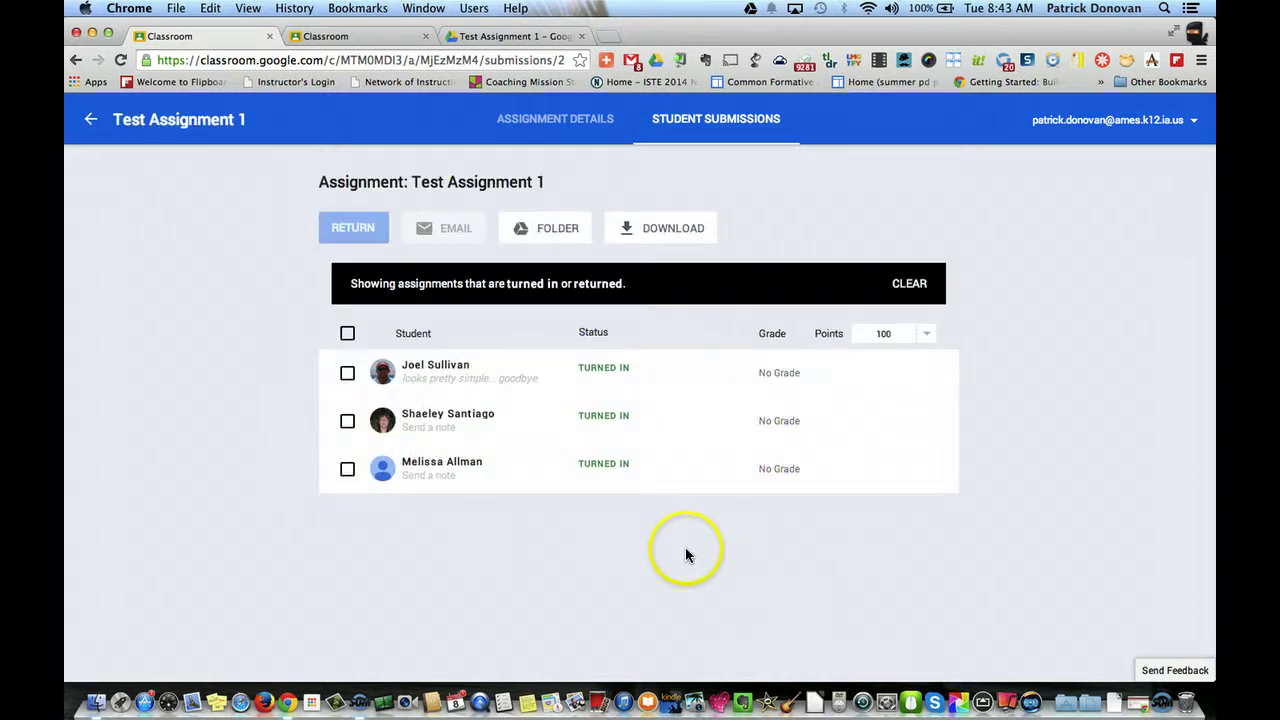
pyautogui.click(605, 368)
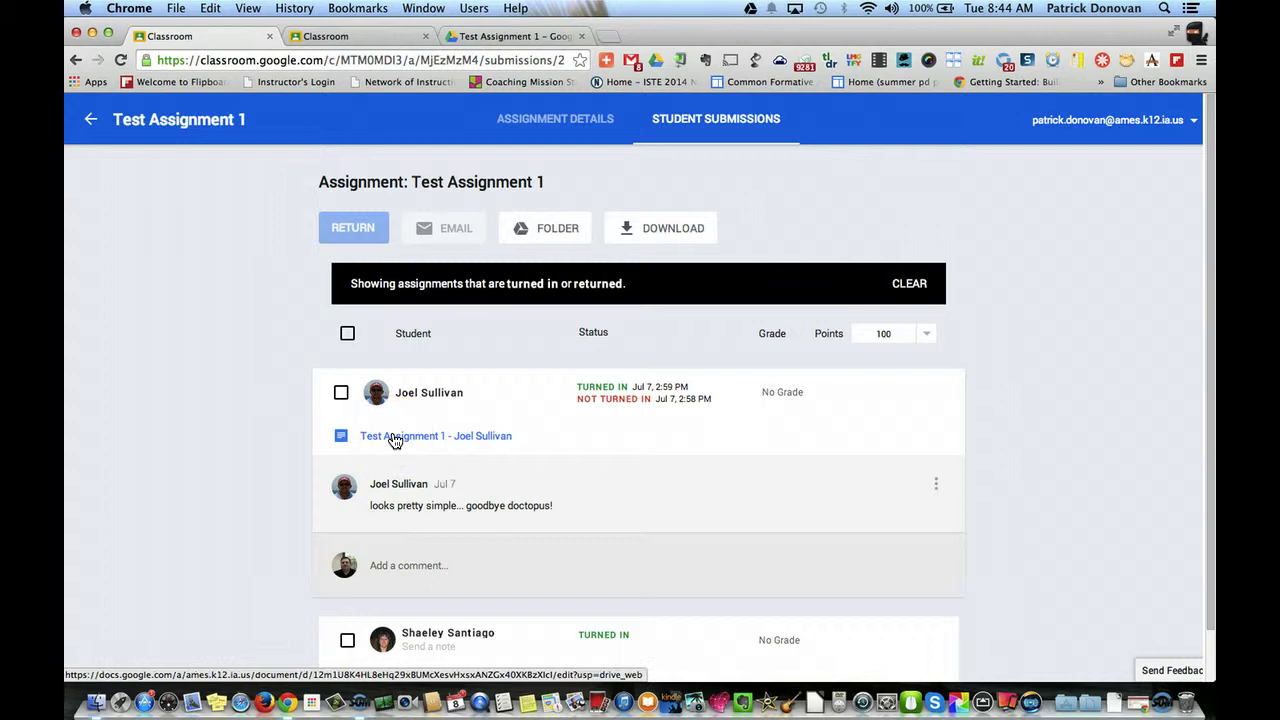
pyautogui.click(782, 392)
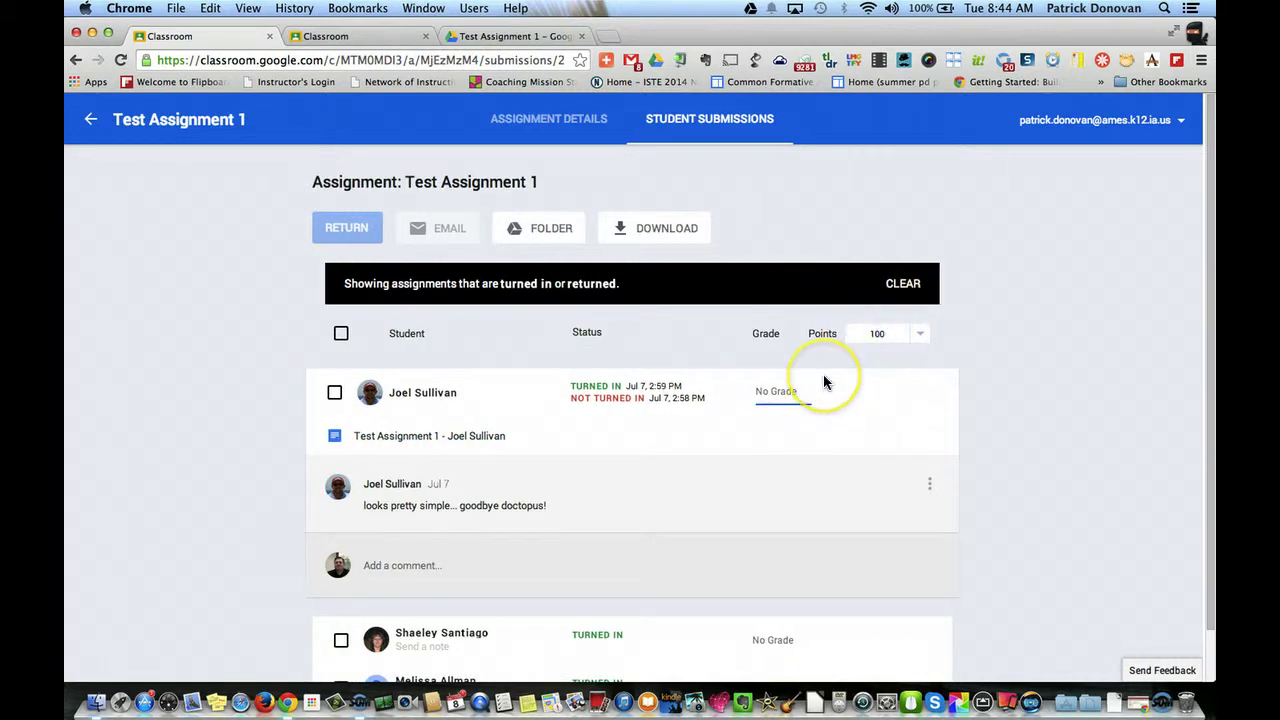
pyautogui.write('97')
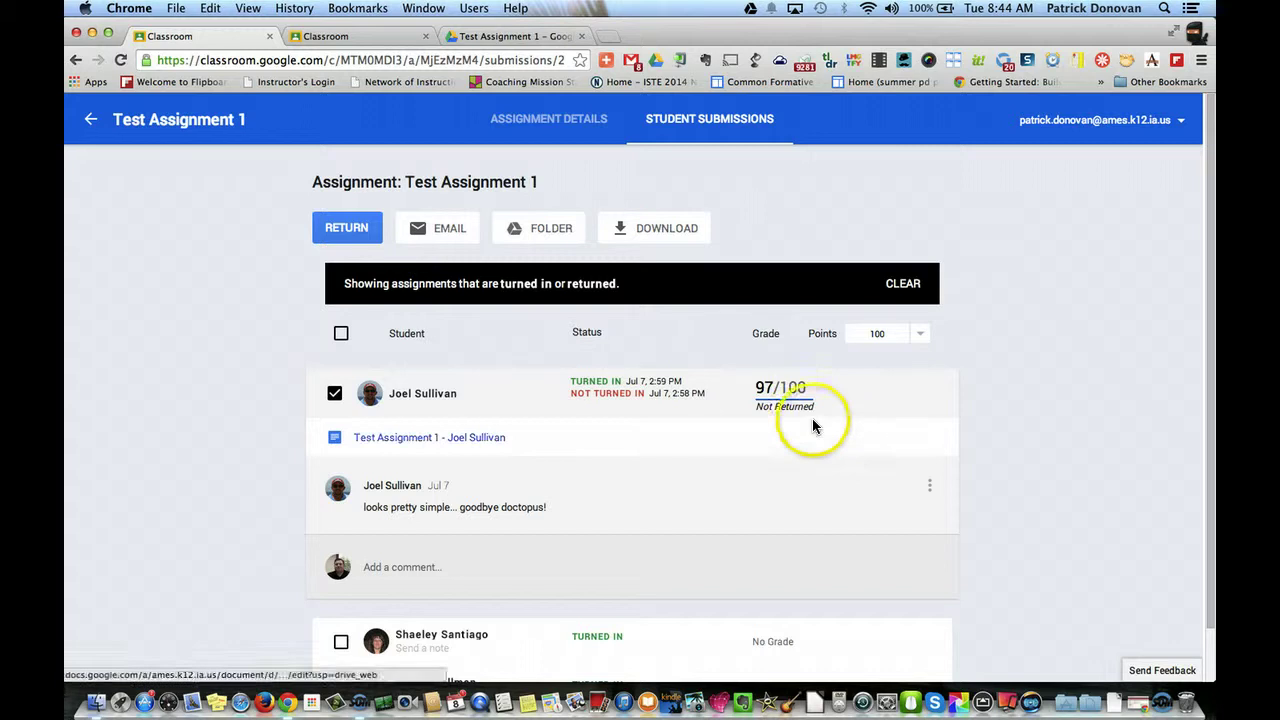
pyautogui.click(826, 426)
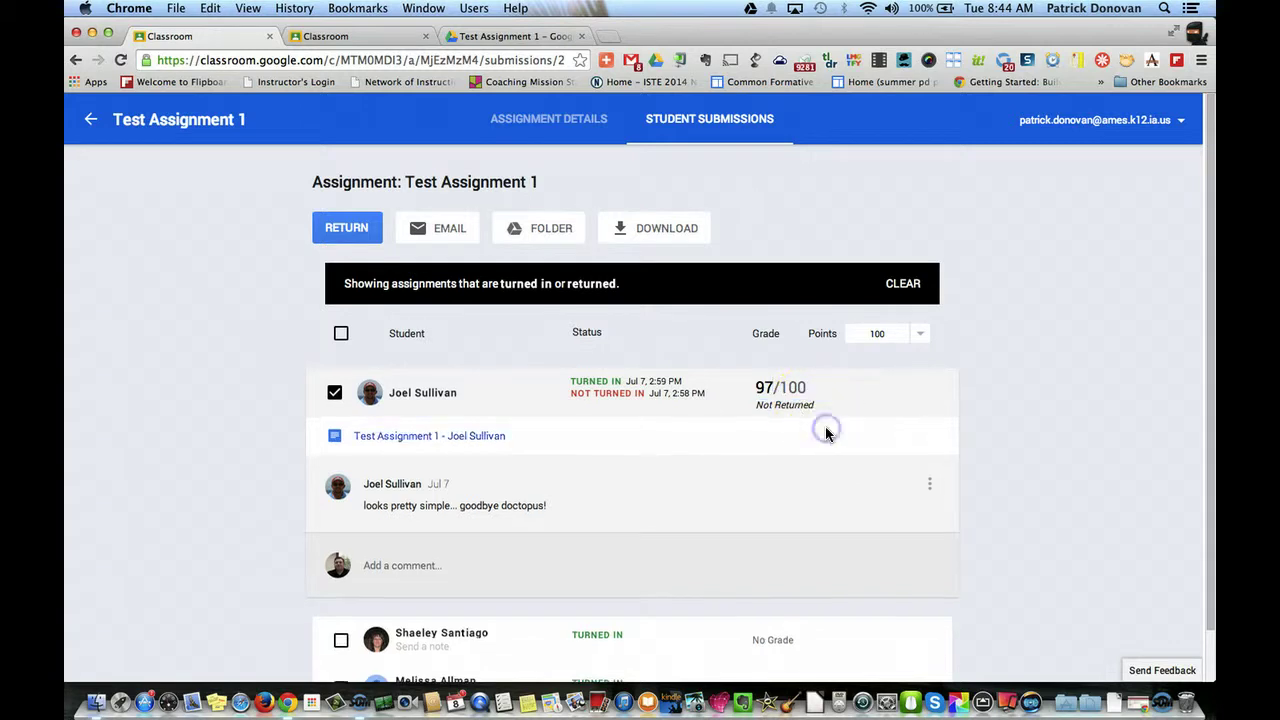
pyautogui.click(783, 403)
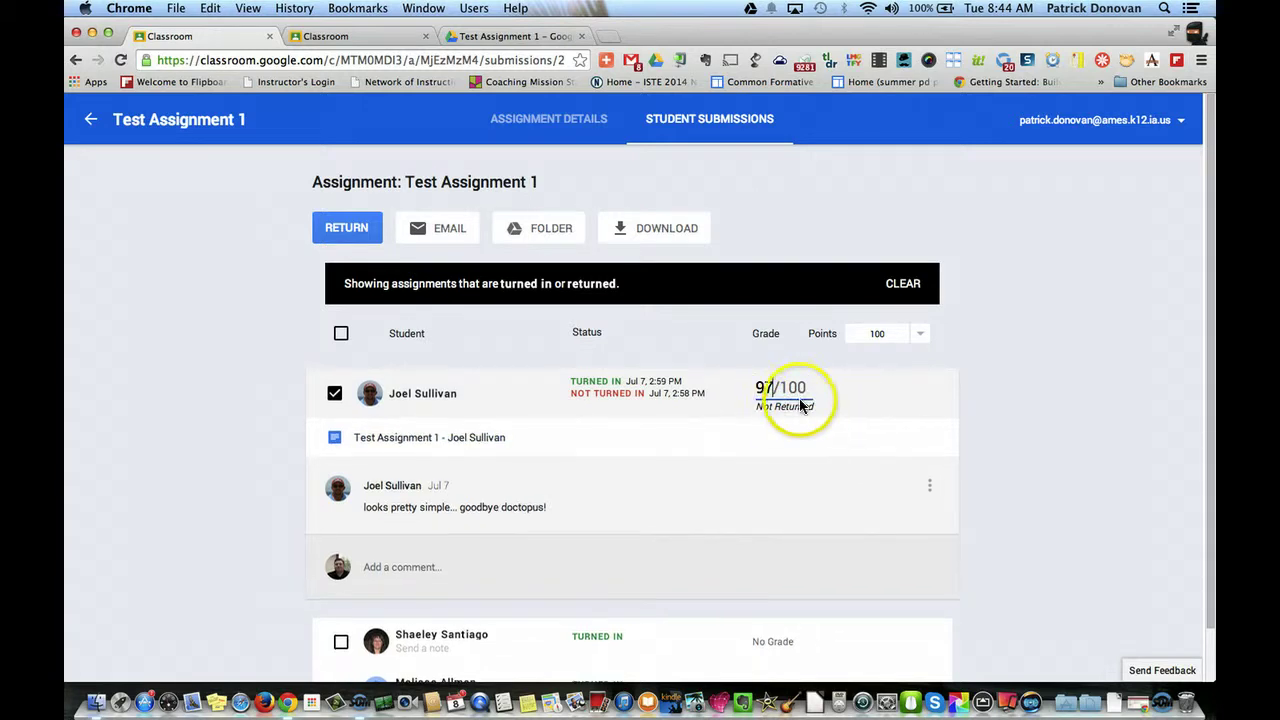
pyautogui.click(800, 427)
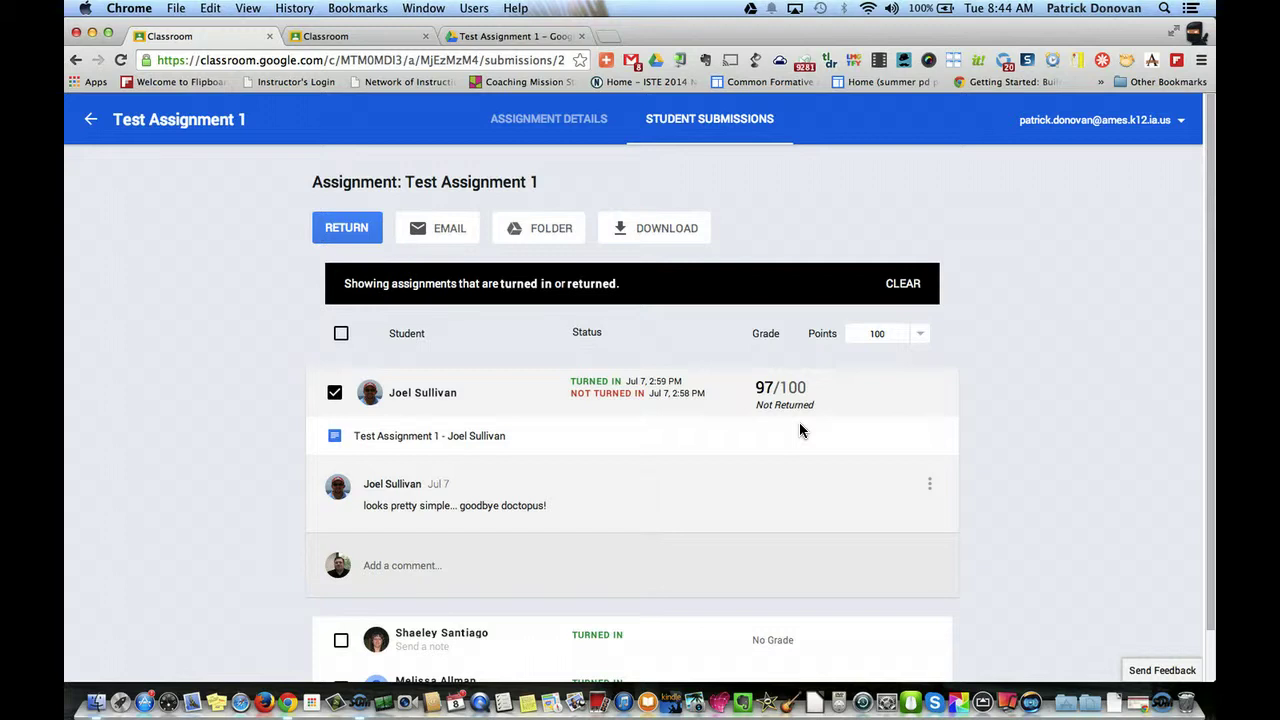
# Check the options for the first student's comment and expand the next turned-in submission.
pyautogui.click(929, 483)
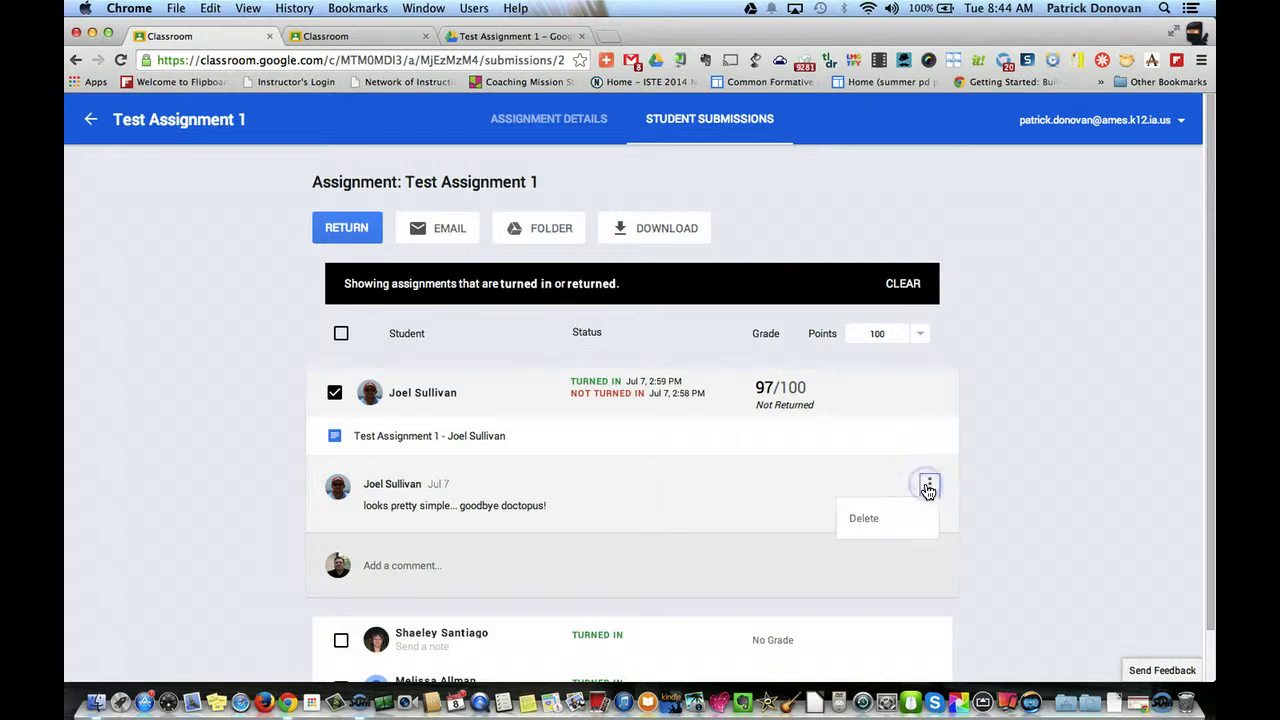
pyautogui.click(884, 461)
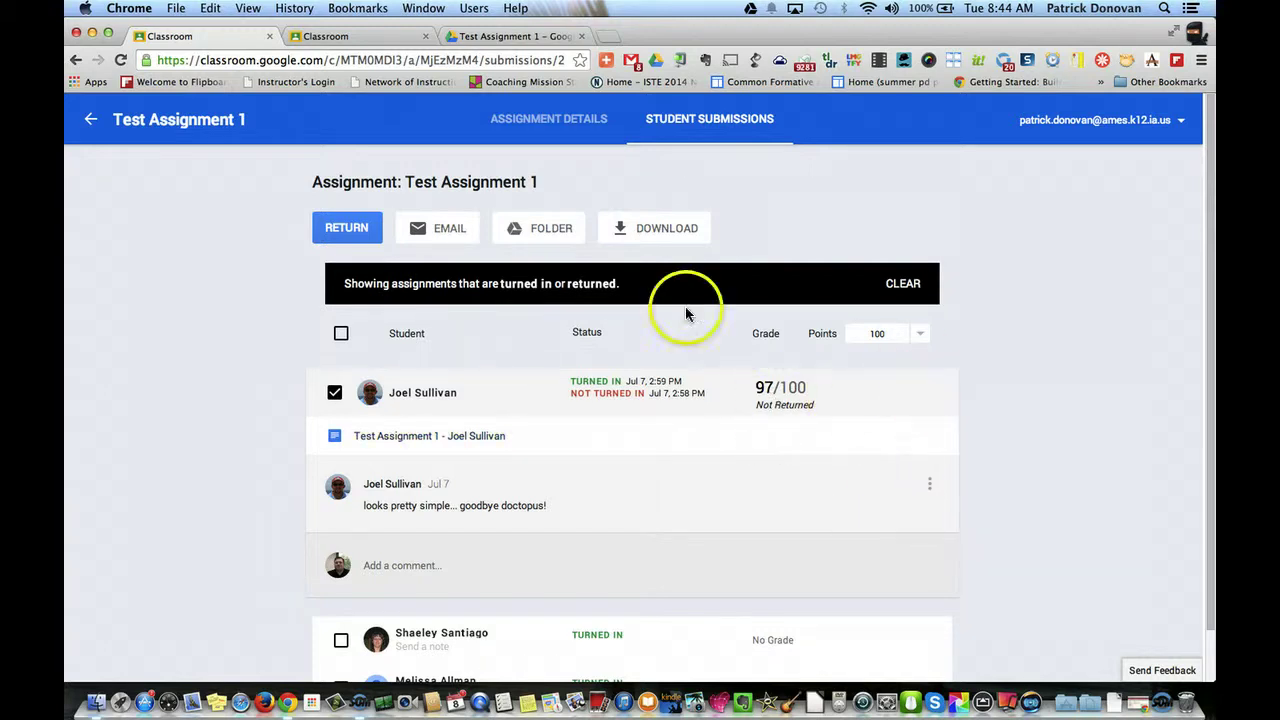
pyautogui.click(1041, 452)
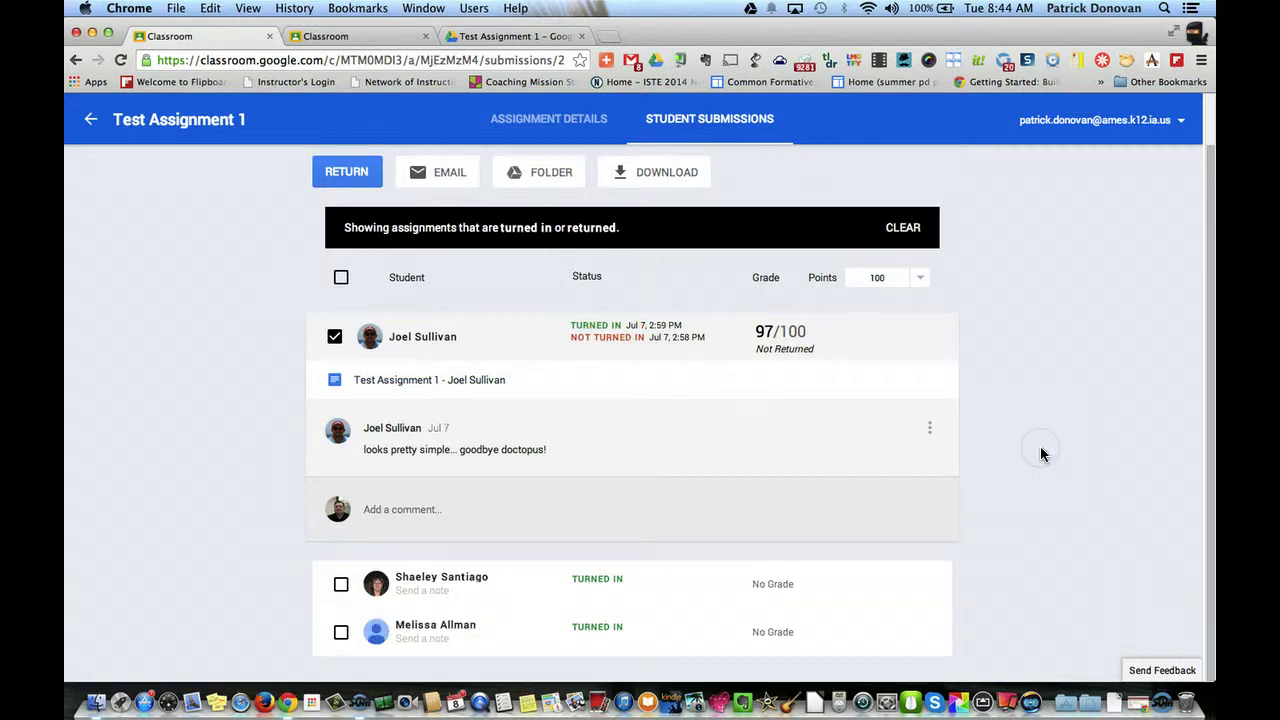
pyautogui.click(611, 583)
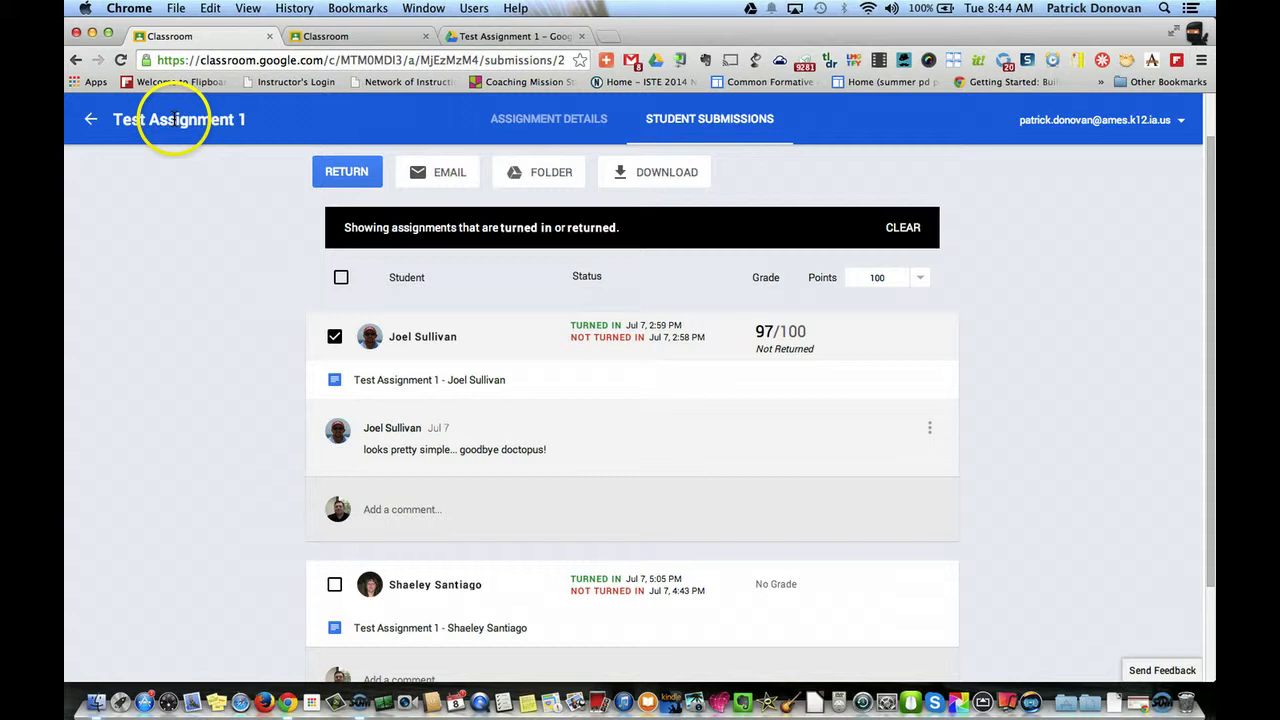
# View the Test Assignment 1 details, then go through the full, unfiltered list of student submissions.
pyautogui.click(518, 122)
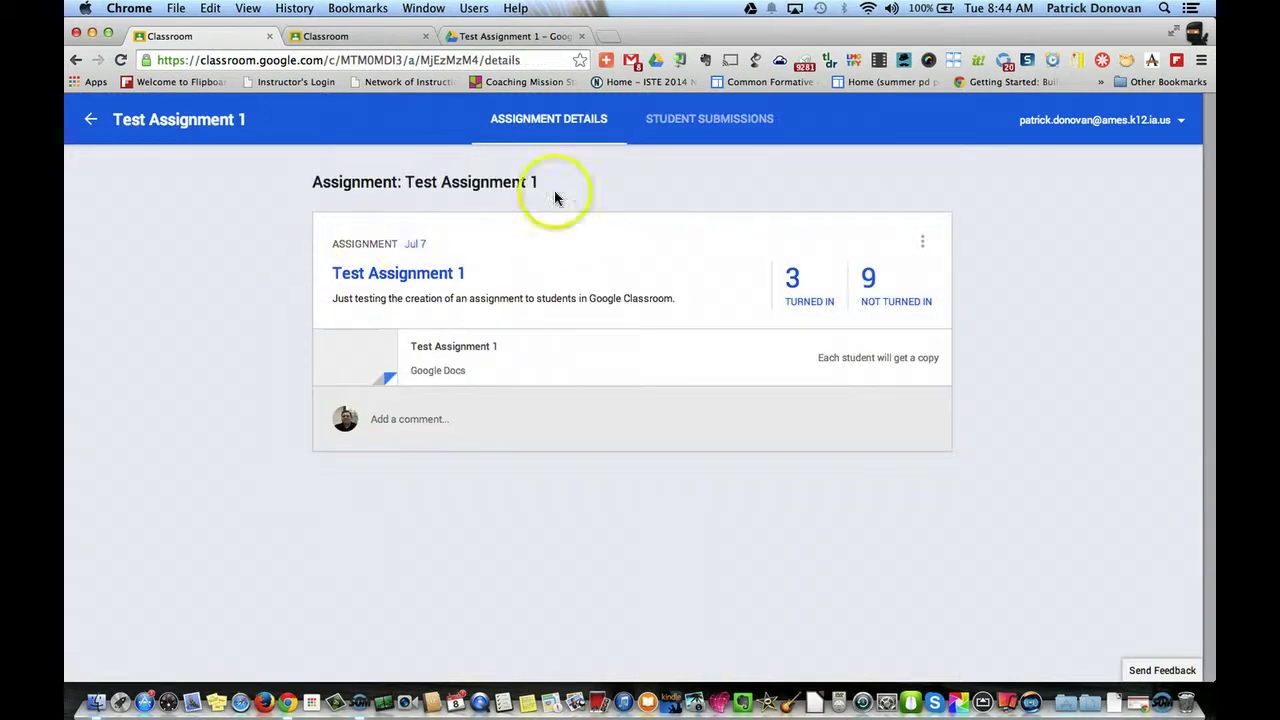
pyautogui.click(679, 125)
pyautogui.scroll(-5, 1000, 430)
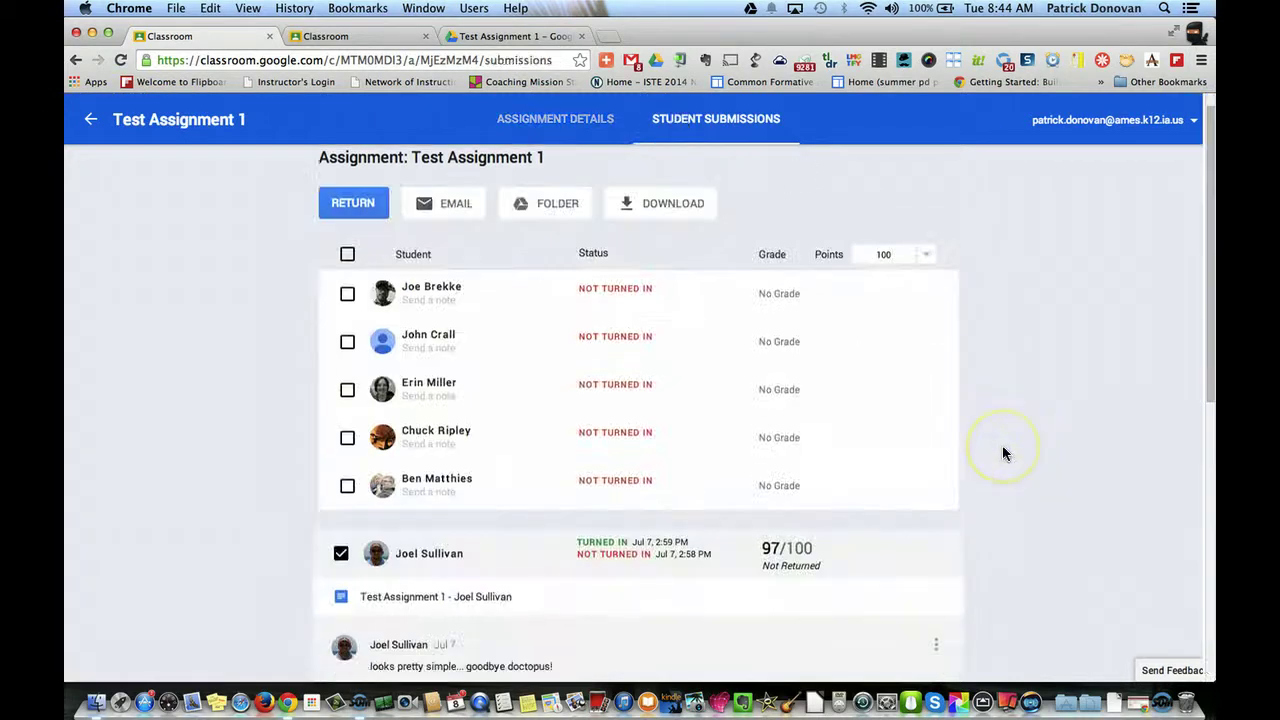
pyautogui.scroll(-5, 1002, 450)
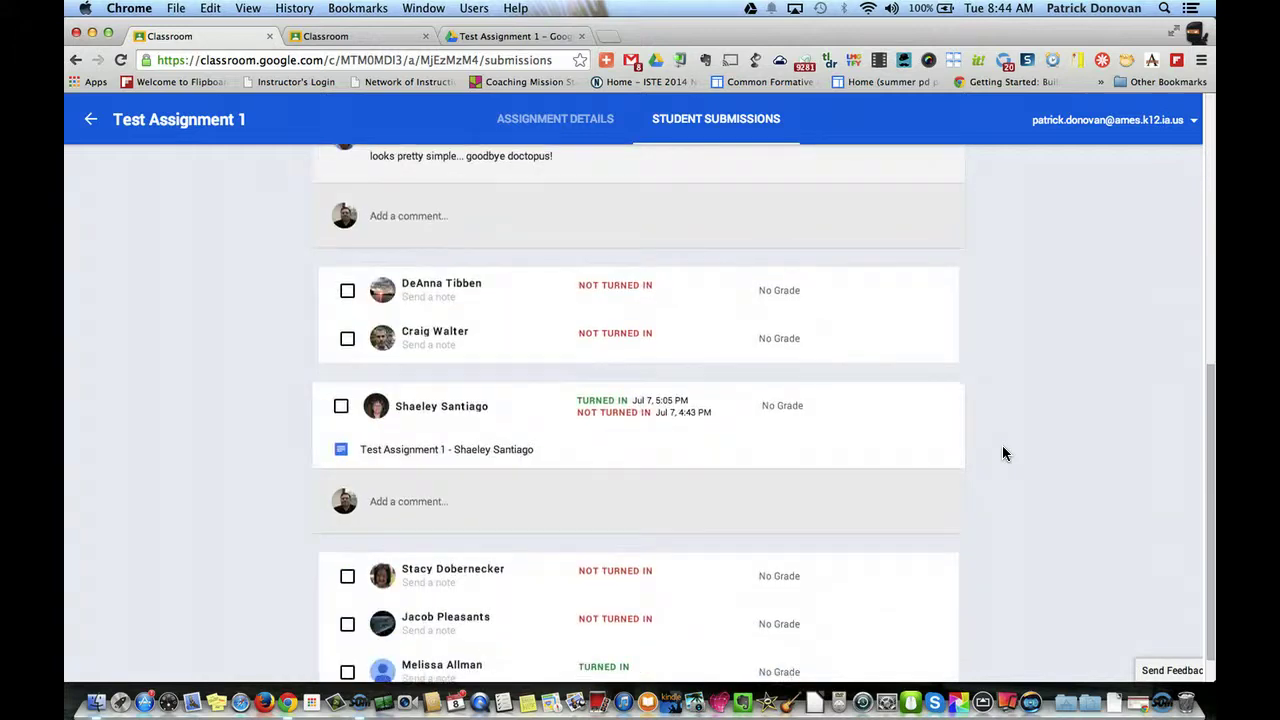
# Collapse the two expanded student submissions and return to the start of the list.
pyautogui.click(993, 435)
pyautogui.scroll(4, 991, 434)
pyautogui.click(630, 288)
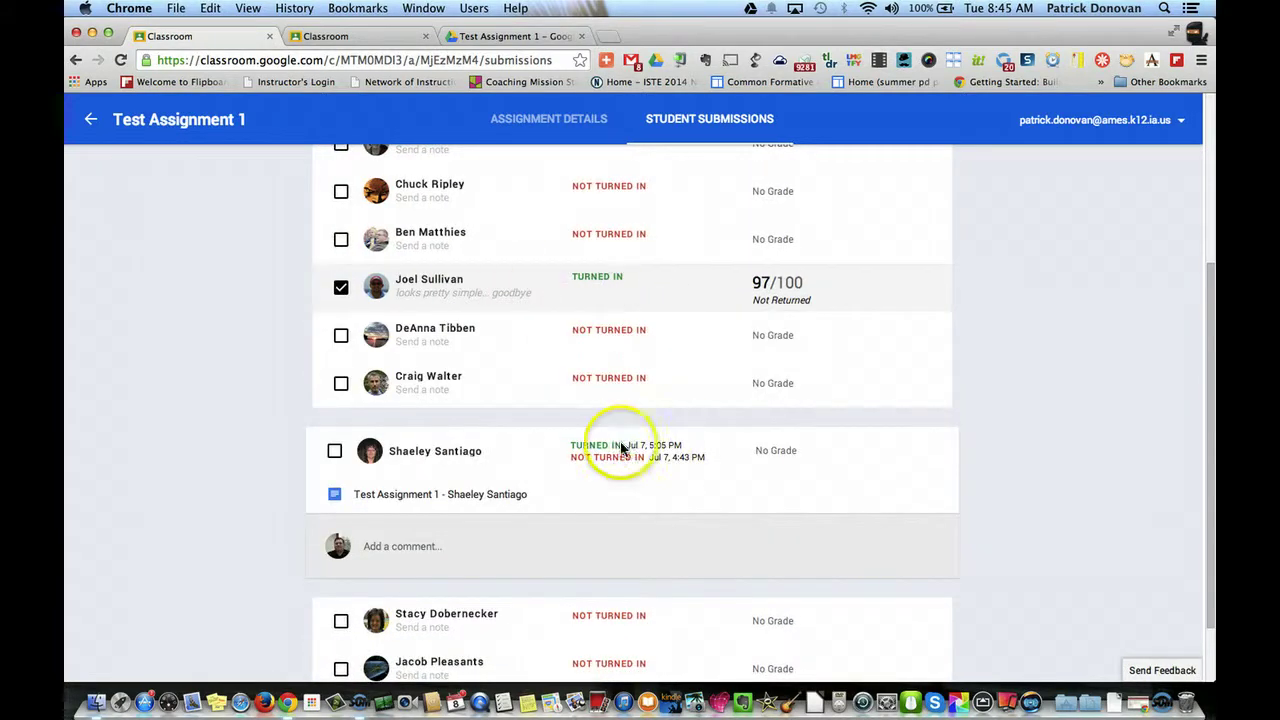
pyautogui.click(620, 444)
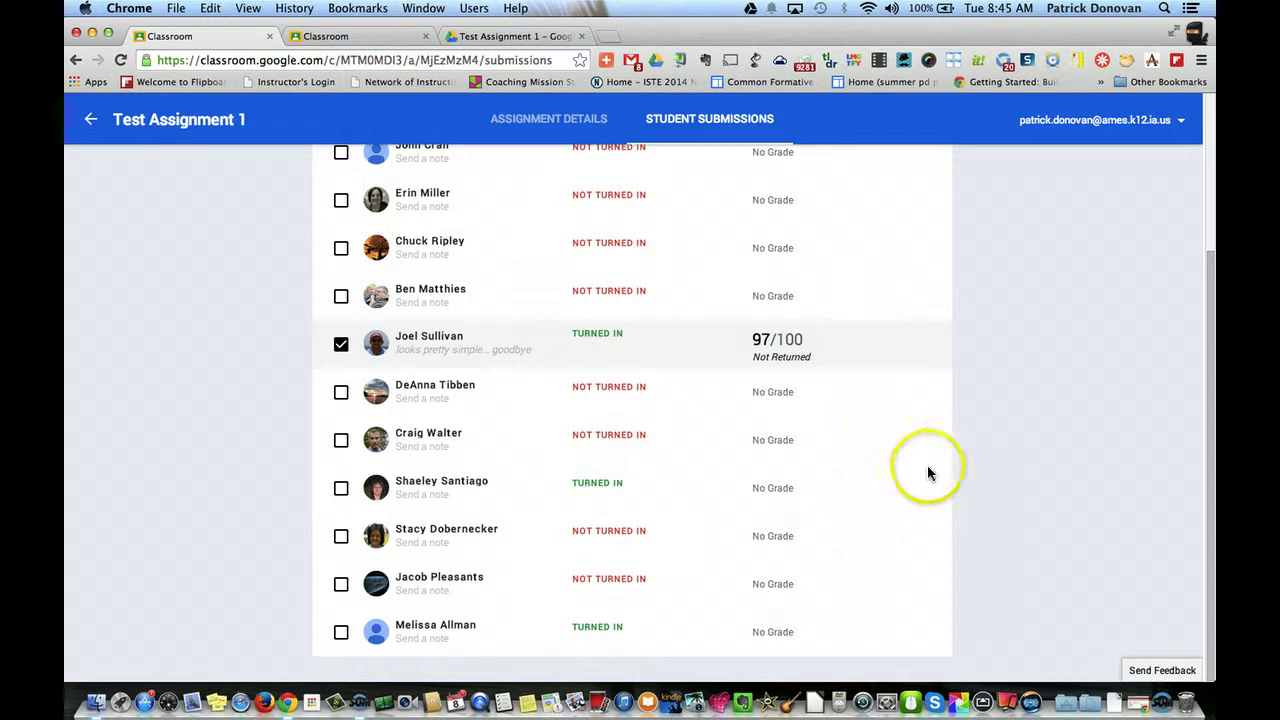
pyautogui.scroll(4, 955, 465)
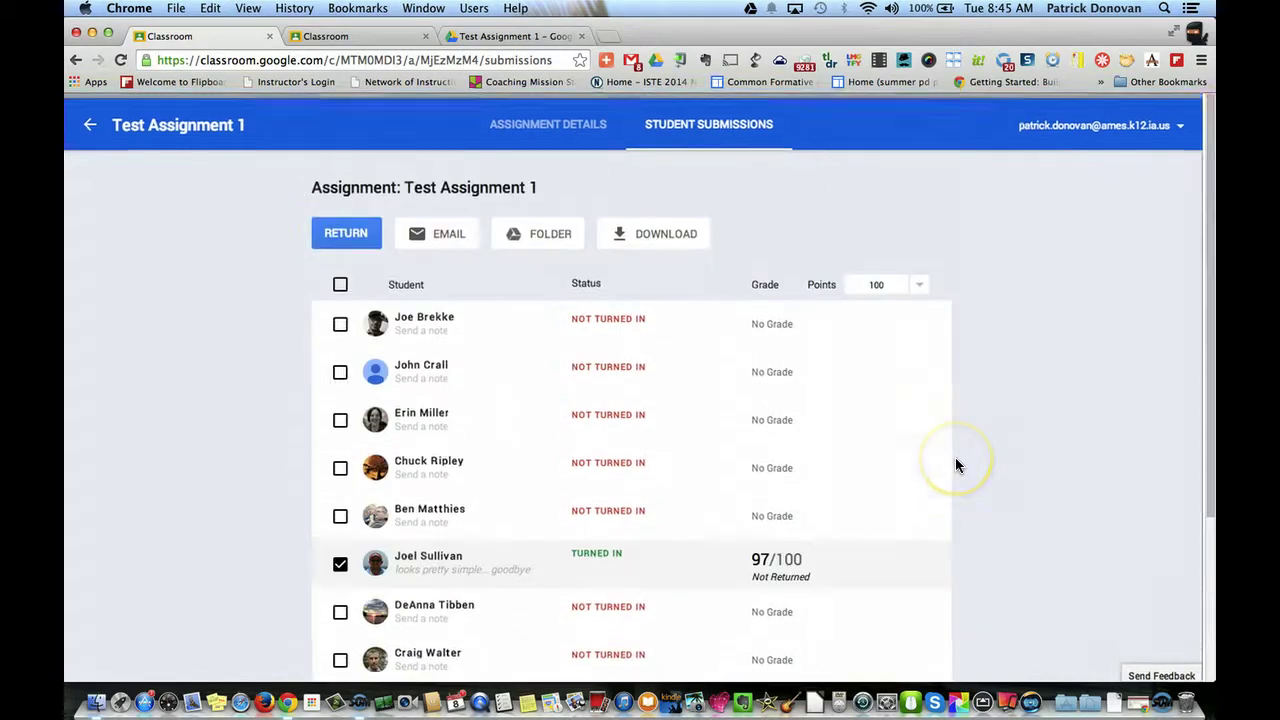
# Switch to Google Drive, view the Test Assignment 1 folder inside AHS Google Classroom1, and return to the student submissions in Classroom.
pyautogui.click(510, 36)
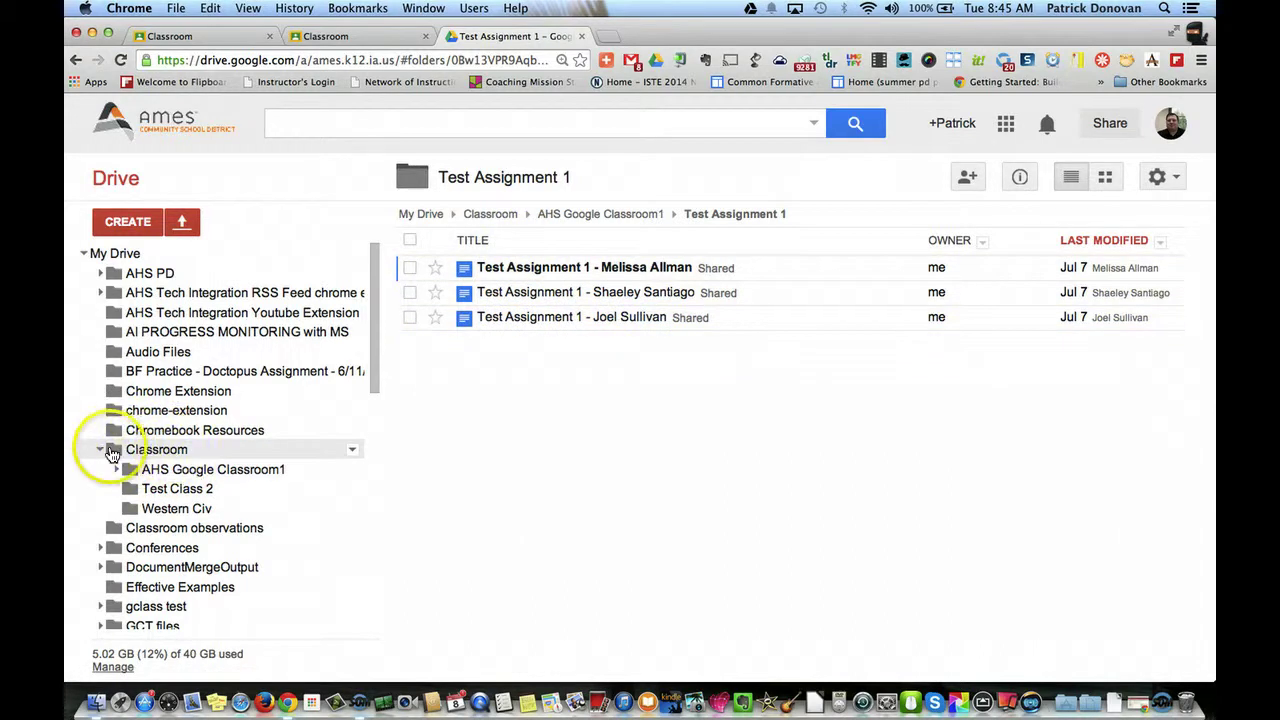
pyautogui.click(190, 469)
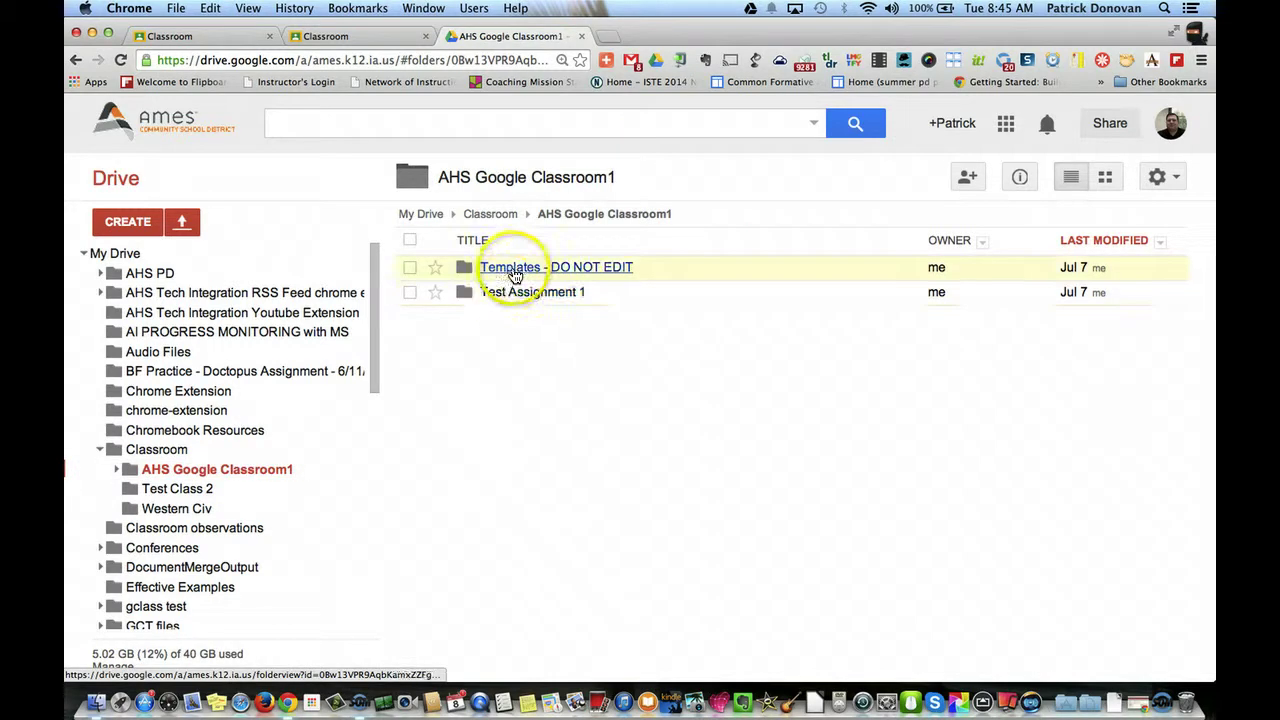
pyautogui.click(514, 292)
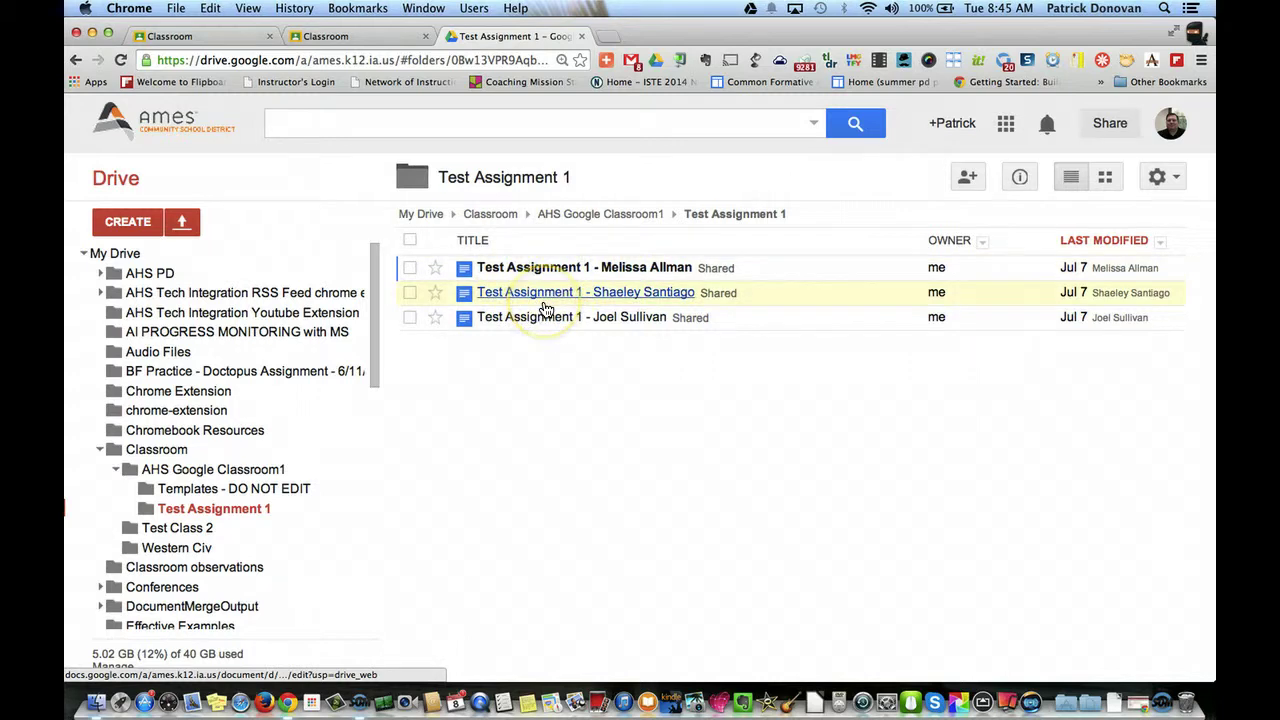
pyautogui.click(385, 37)
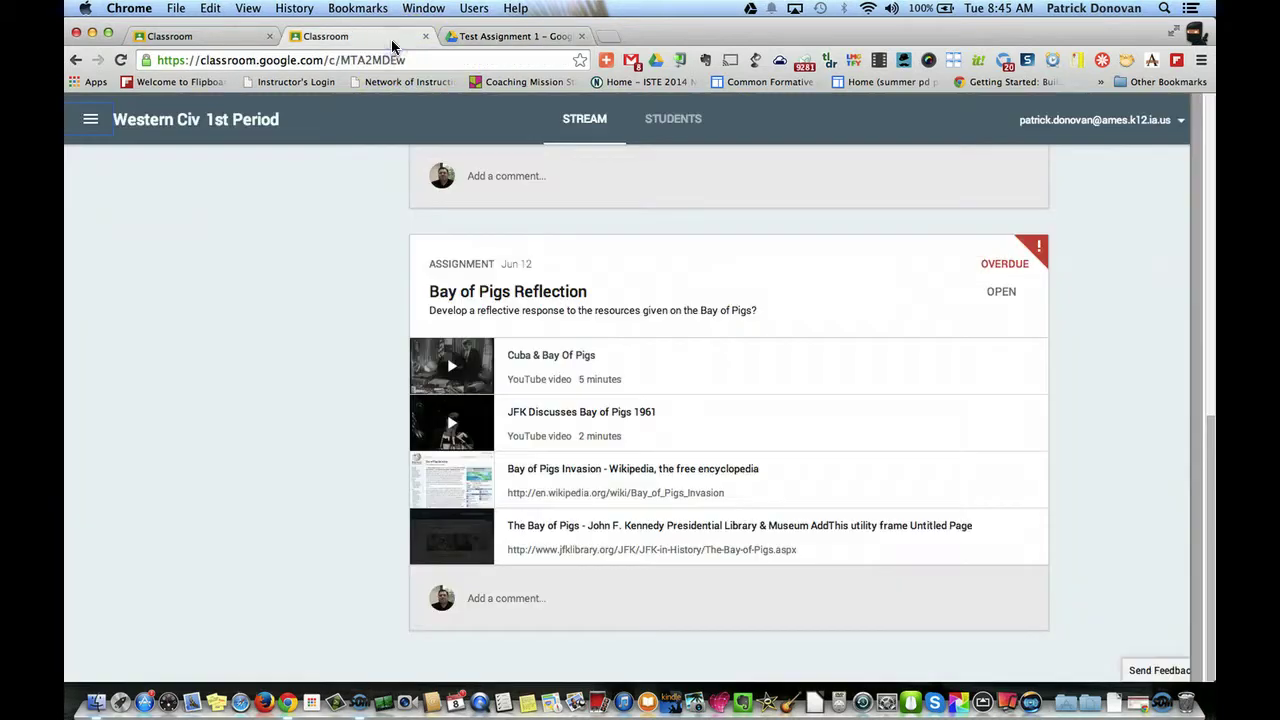
pyautogui.click(201, 40)
pyautogui.scroll(-1, 803, 491)
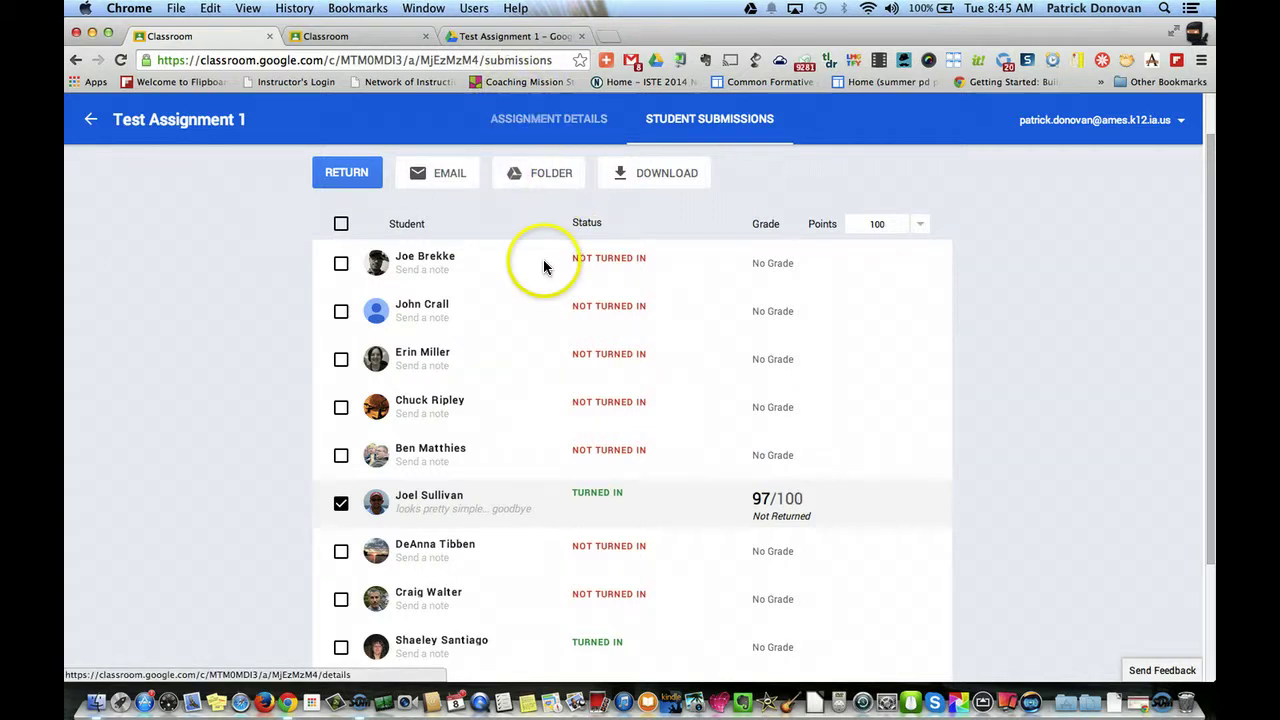
# In the Western Civ 1st Period class, open the Bay of Pigs Reflection assignment and attach Test Assignment 1 from Google Drive.
pyautogui.click(375, 37)
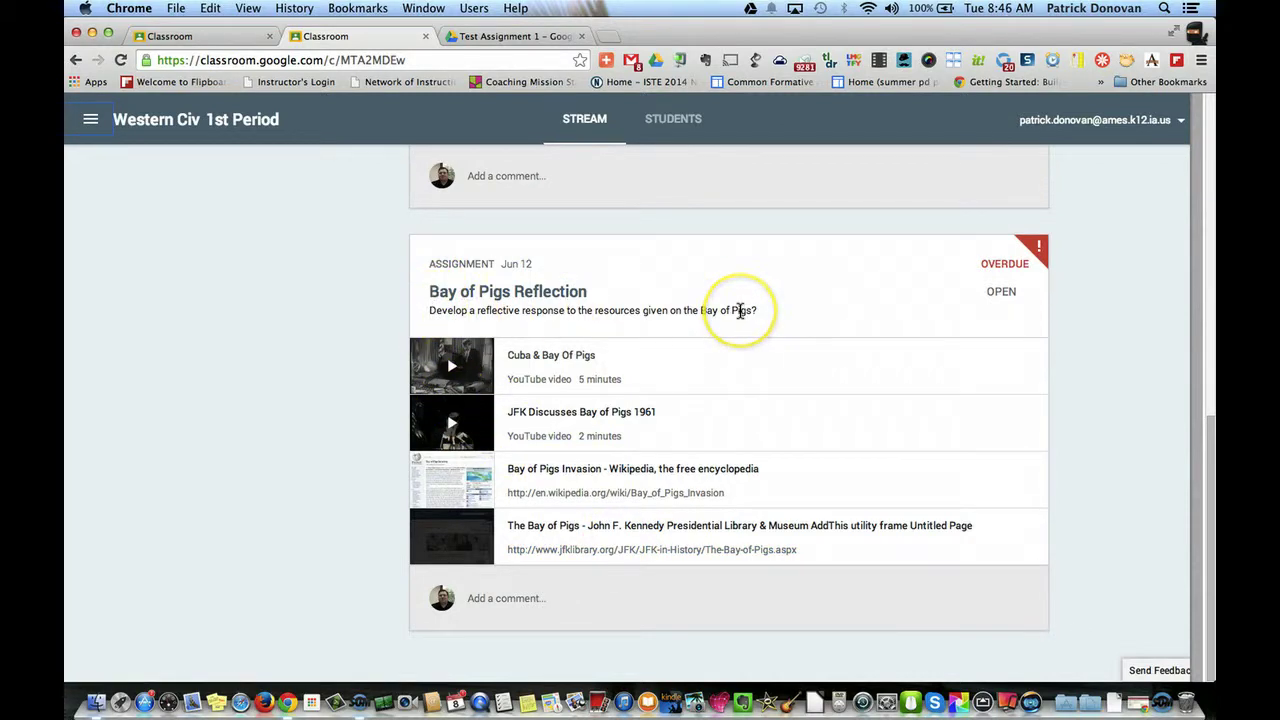
pyautogui.click(1001, 291)
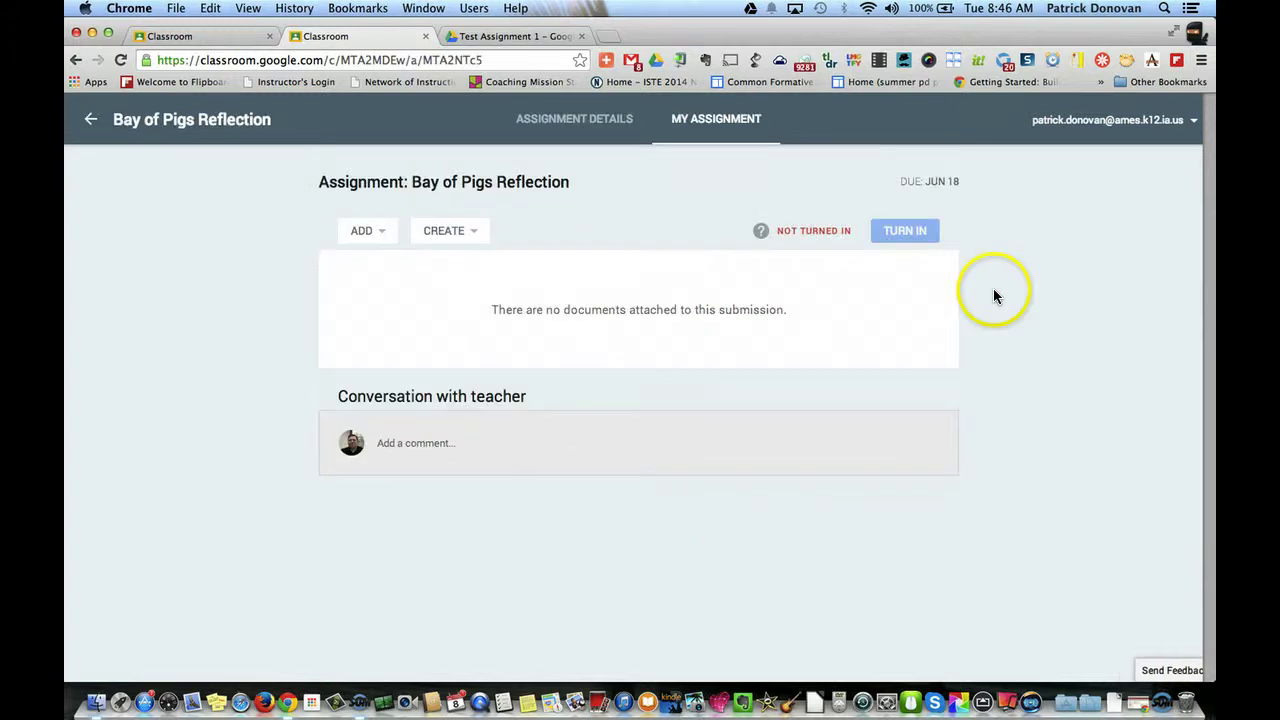
pyautogui.click(380, 234)
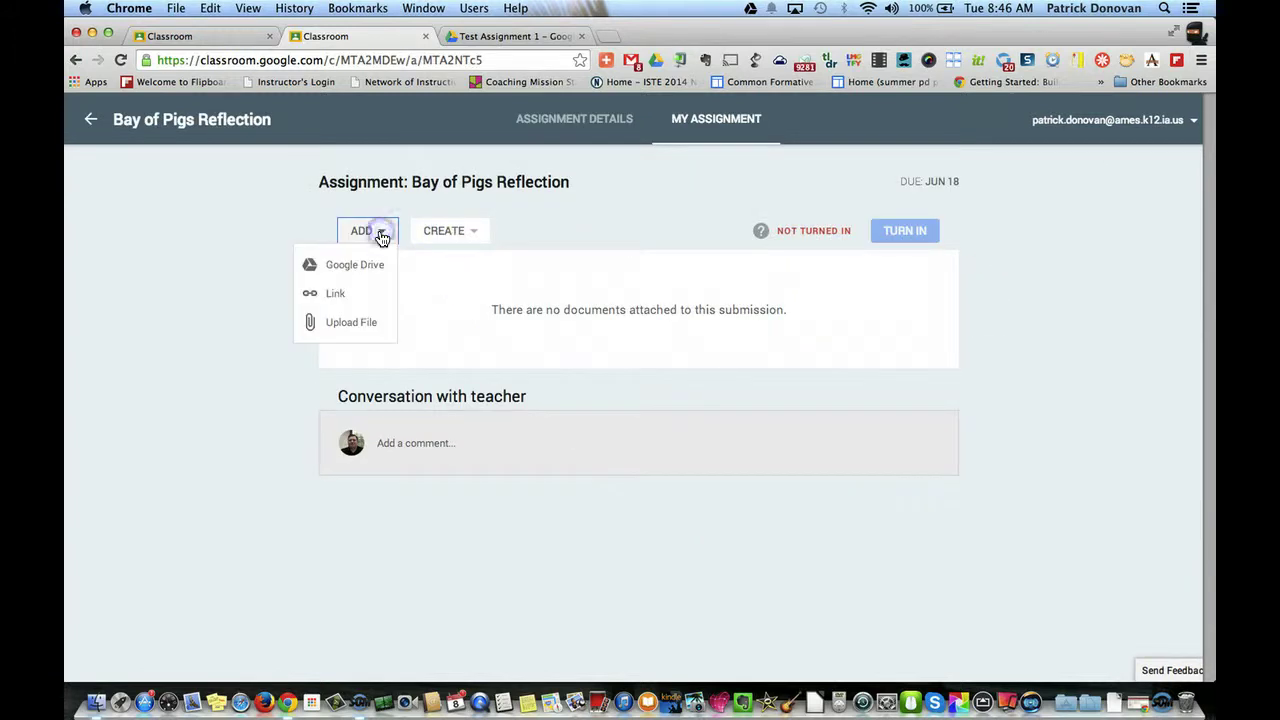
pyautogui.click(342, 298)
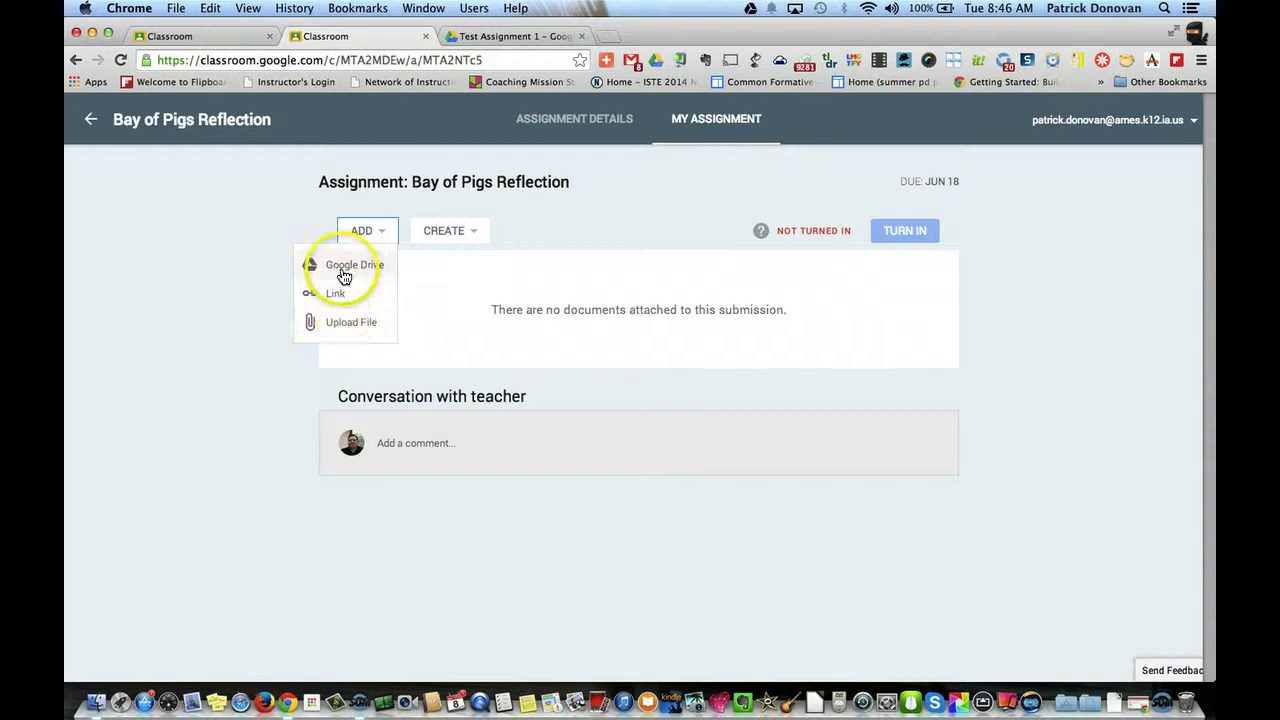
pyautogui.click(338, 265)
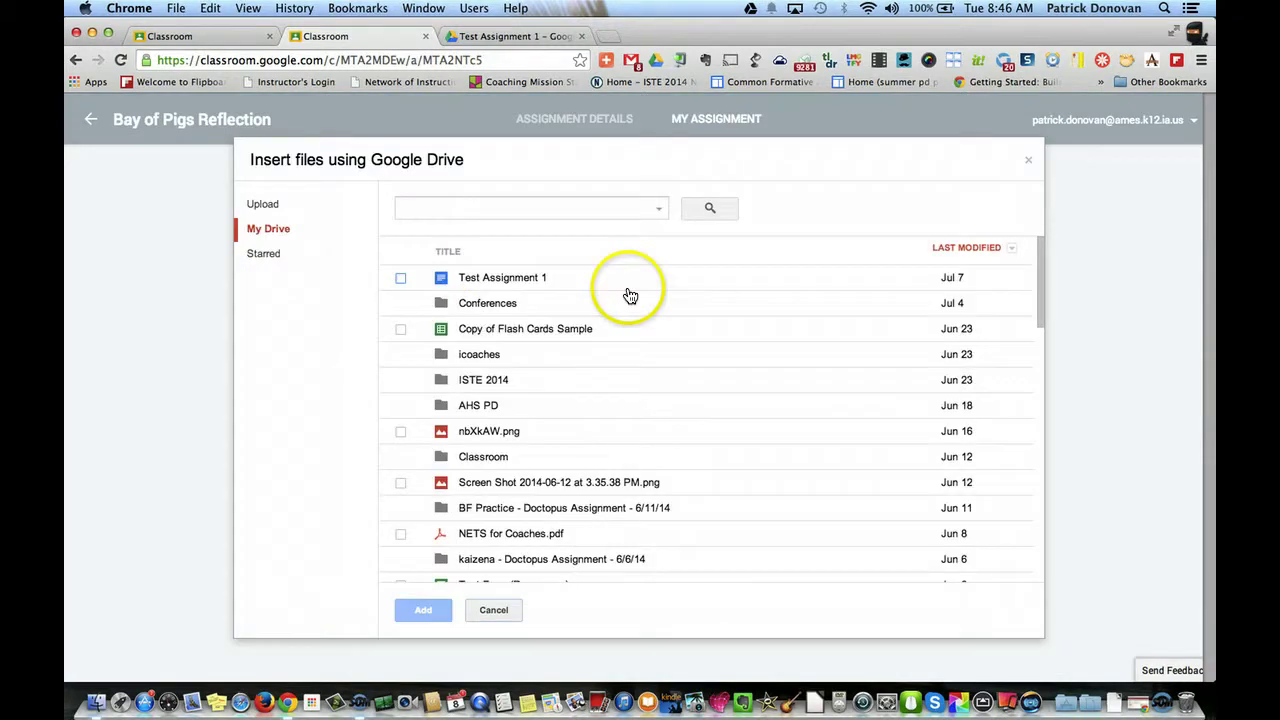
pyautogui.click(399, 279)
pyautogui.click(420, 609)
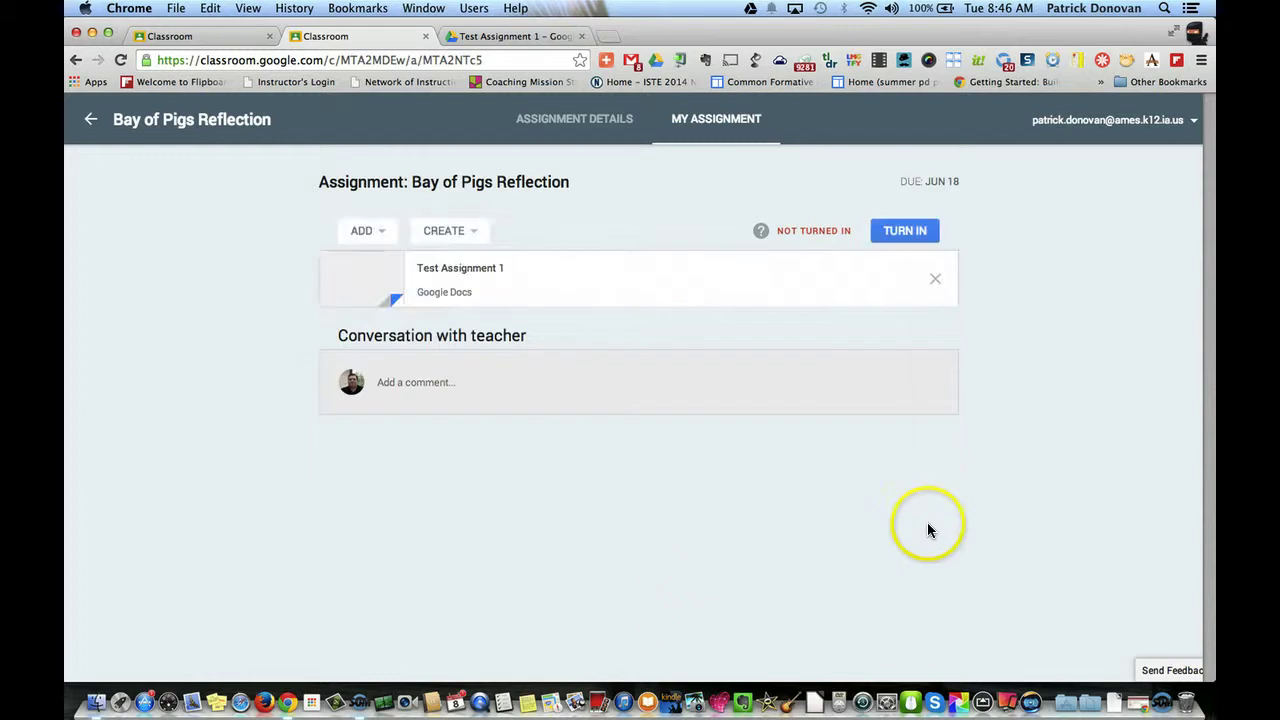
# Turn in the Bay of Pigs Reflection with the private note "Just testing the turn in feature for a video.".
pyautogui.click(918, 234)
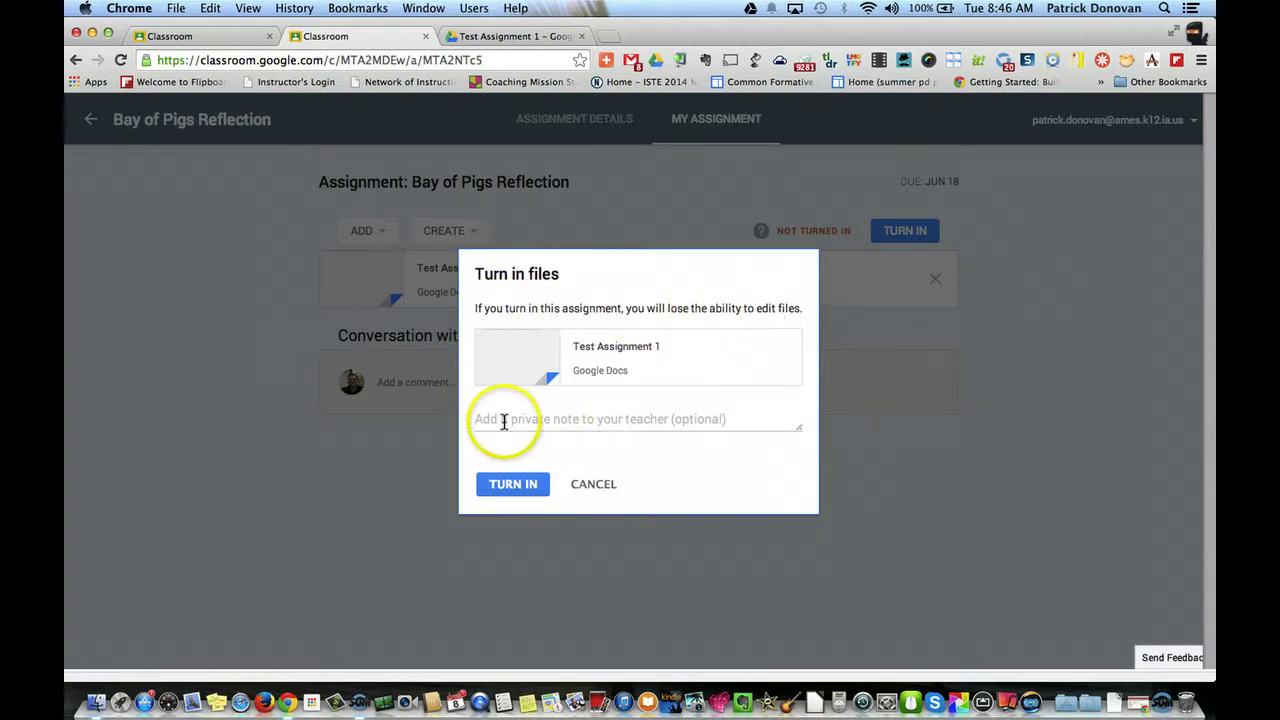
pyautogui.click(626, 426)
pyautogui.write('J')
pyautogui.press('BackSpace')
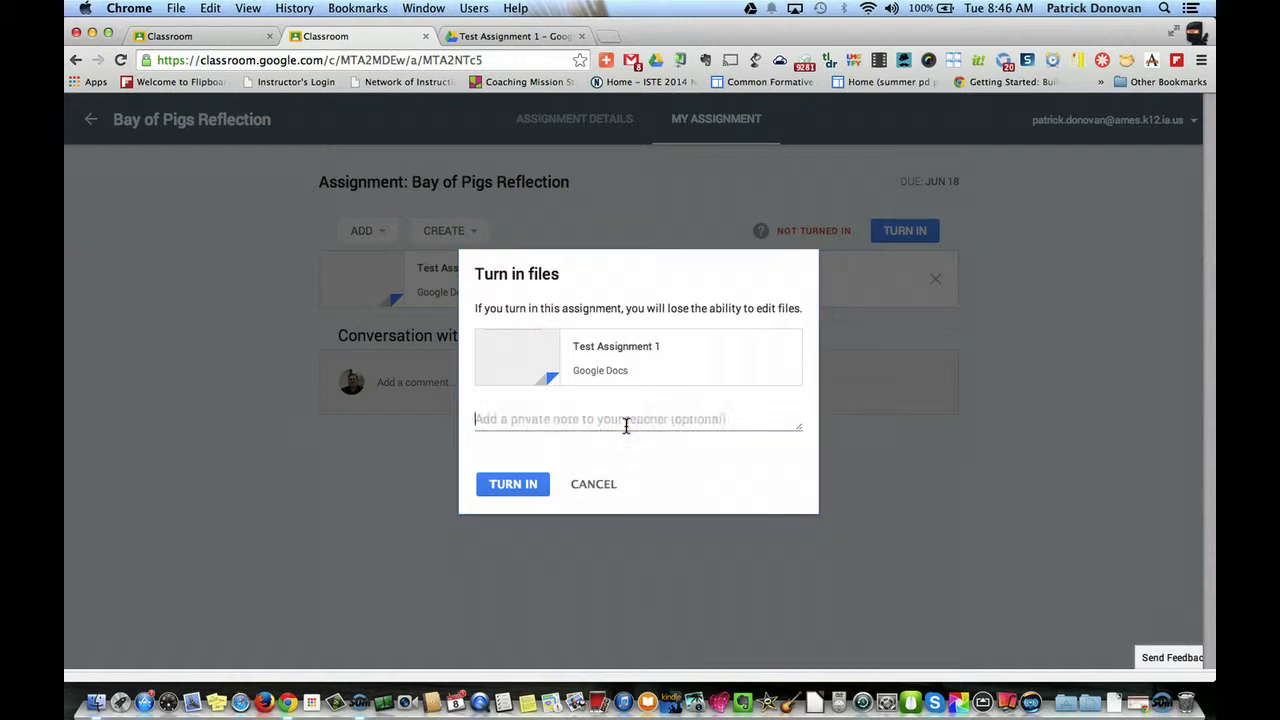
pyautogui.write('Just testing the')
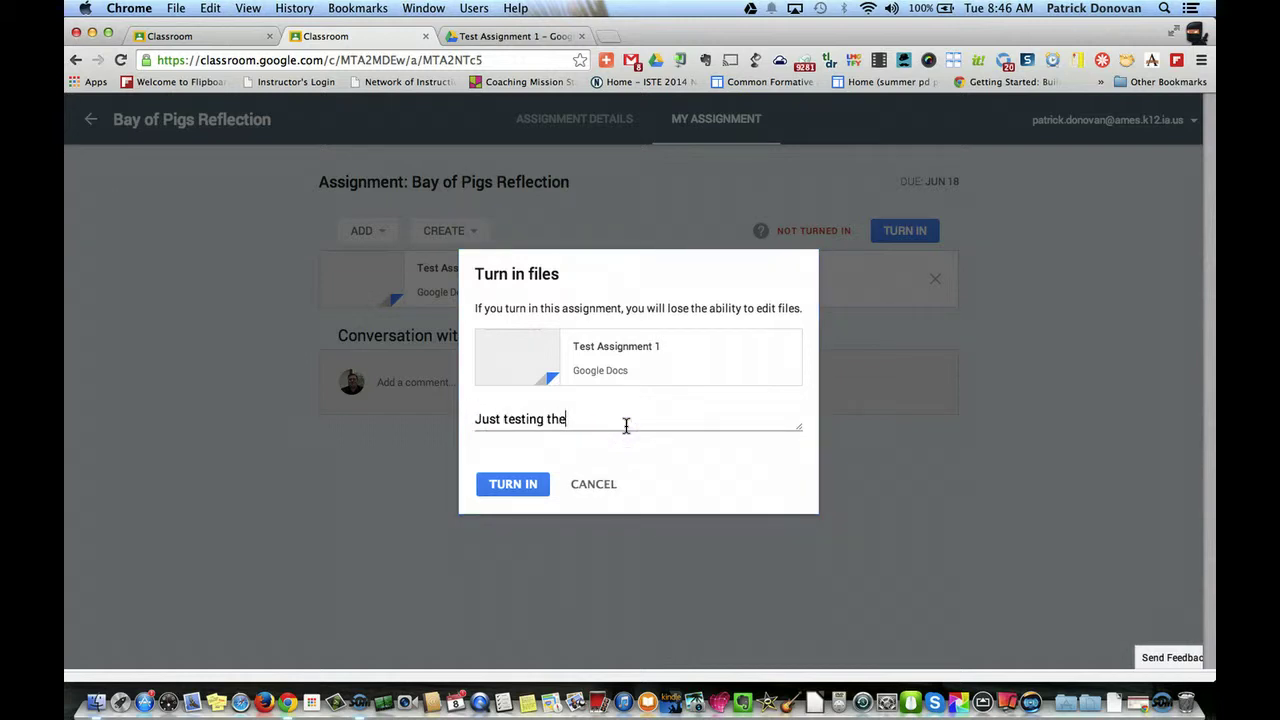
pyautogui.write(' turn in feature for a video.')
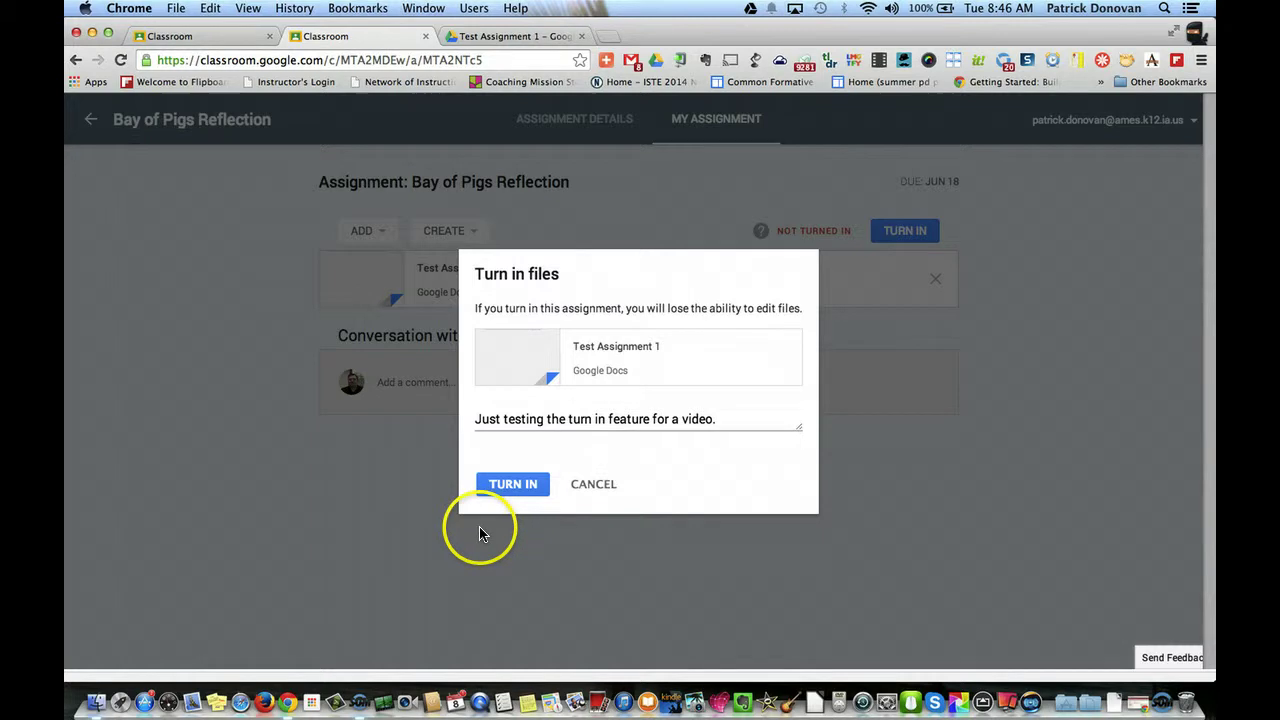
pyautogui.click(500, 485)
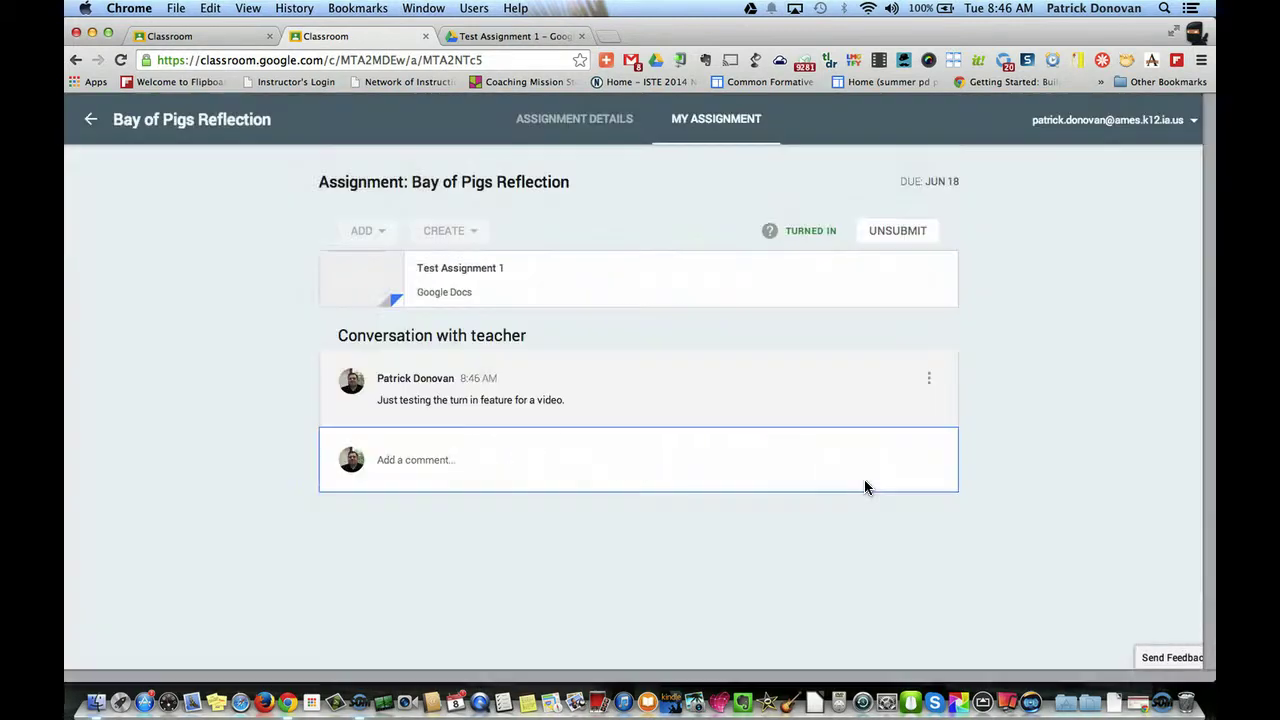
pyautogui.click(999, 468)
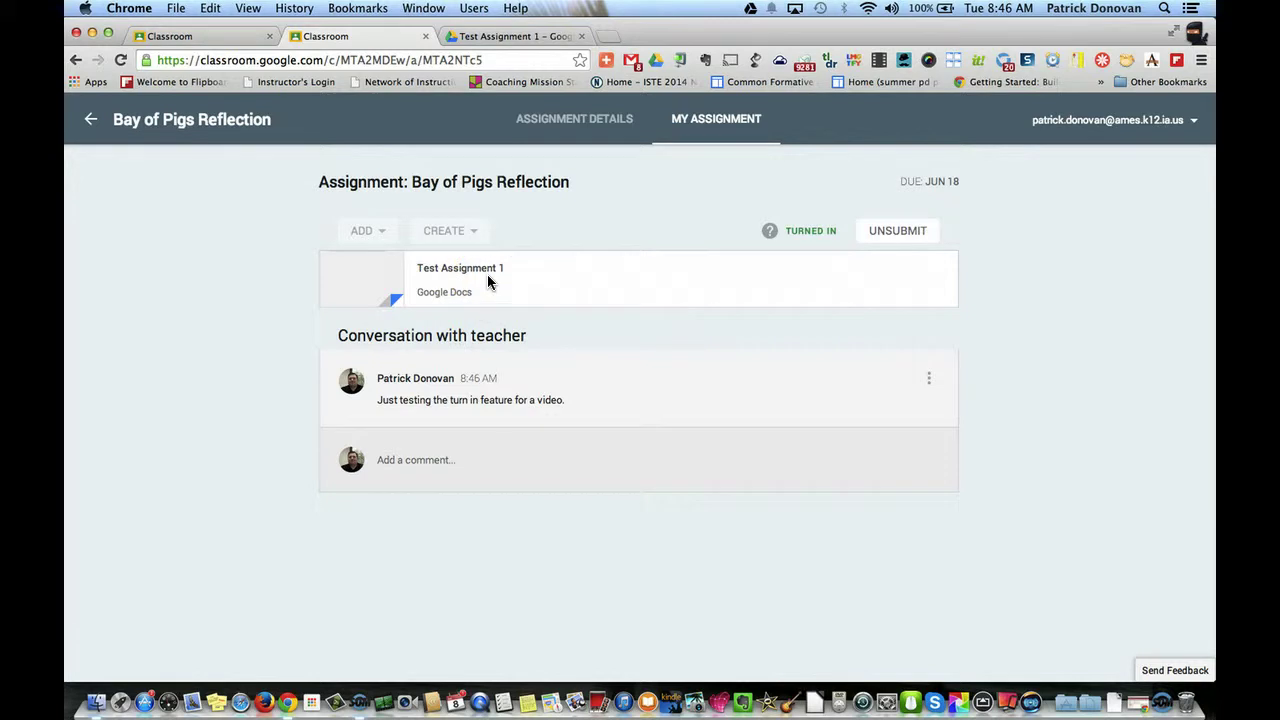
# Go back to the Test Assignment 1 submissions, then expand and collapse the graded student's entry.
pyautogui.click(145, 37)
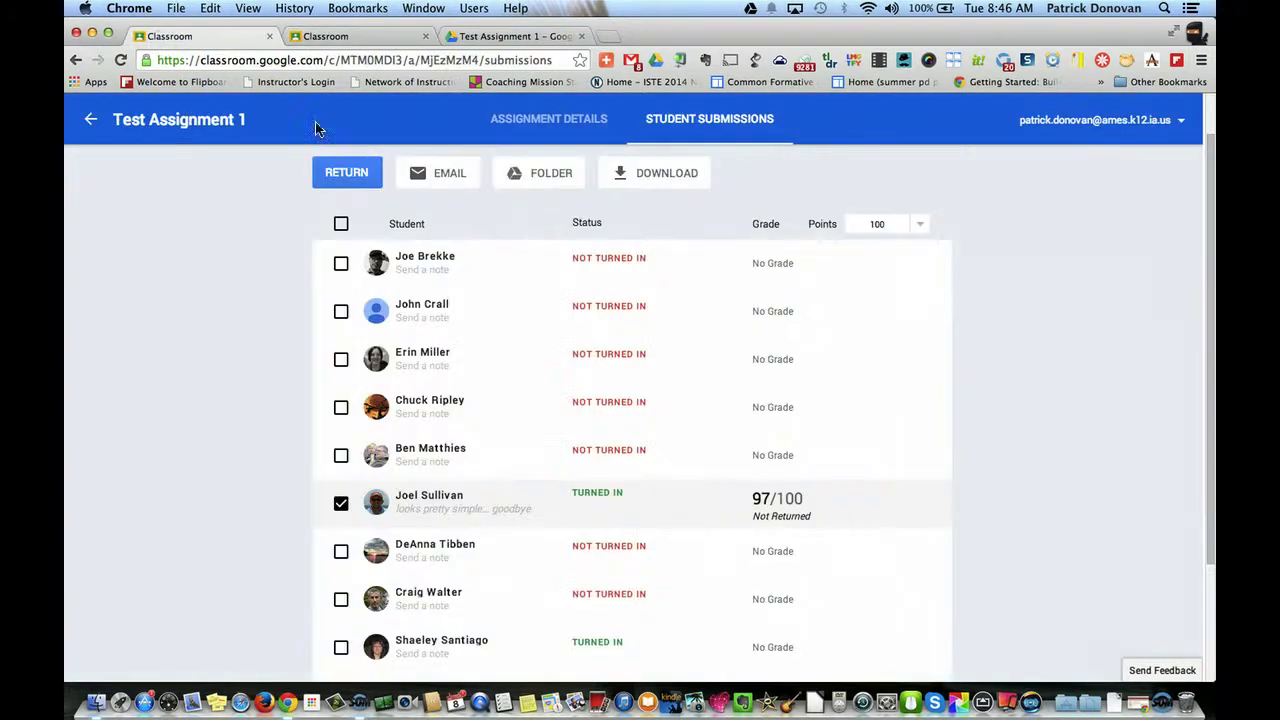
pyautogui.click(685, 385)
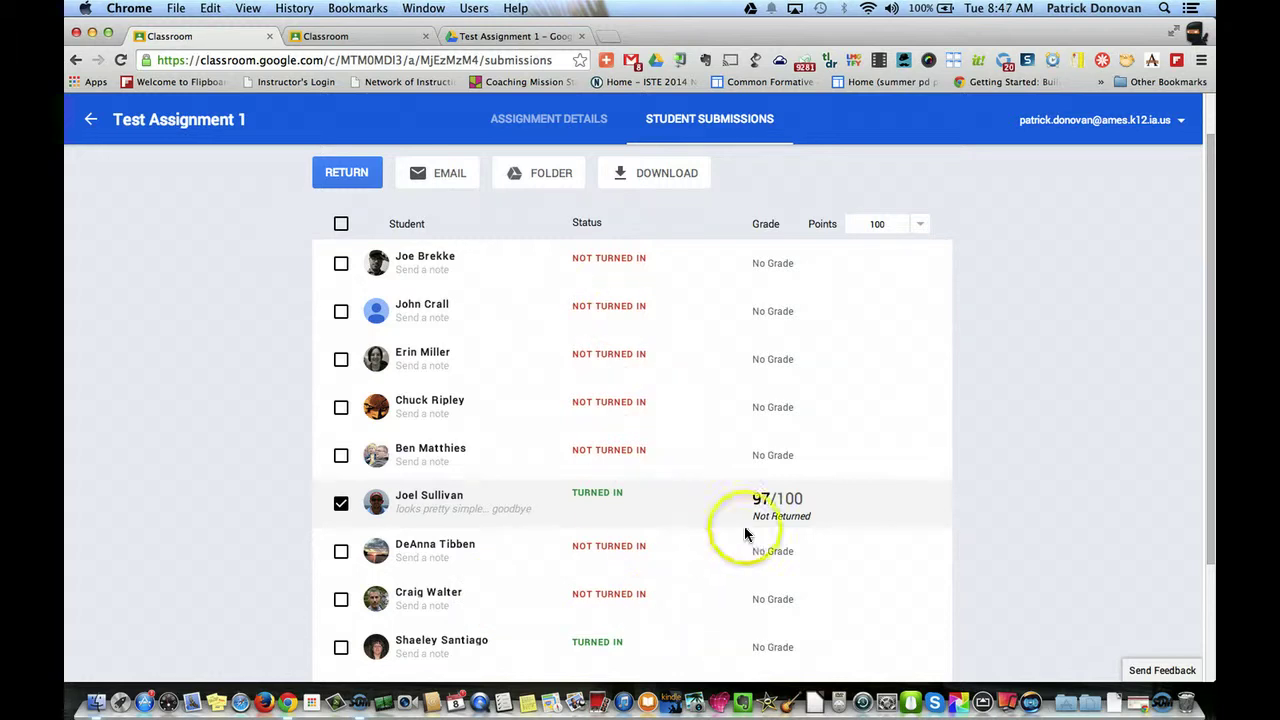
pyautogui.click(614, 492)
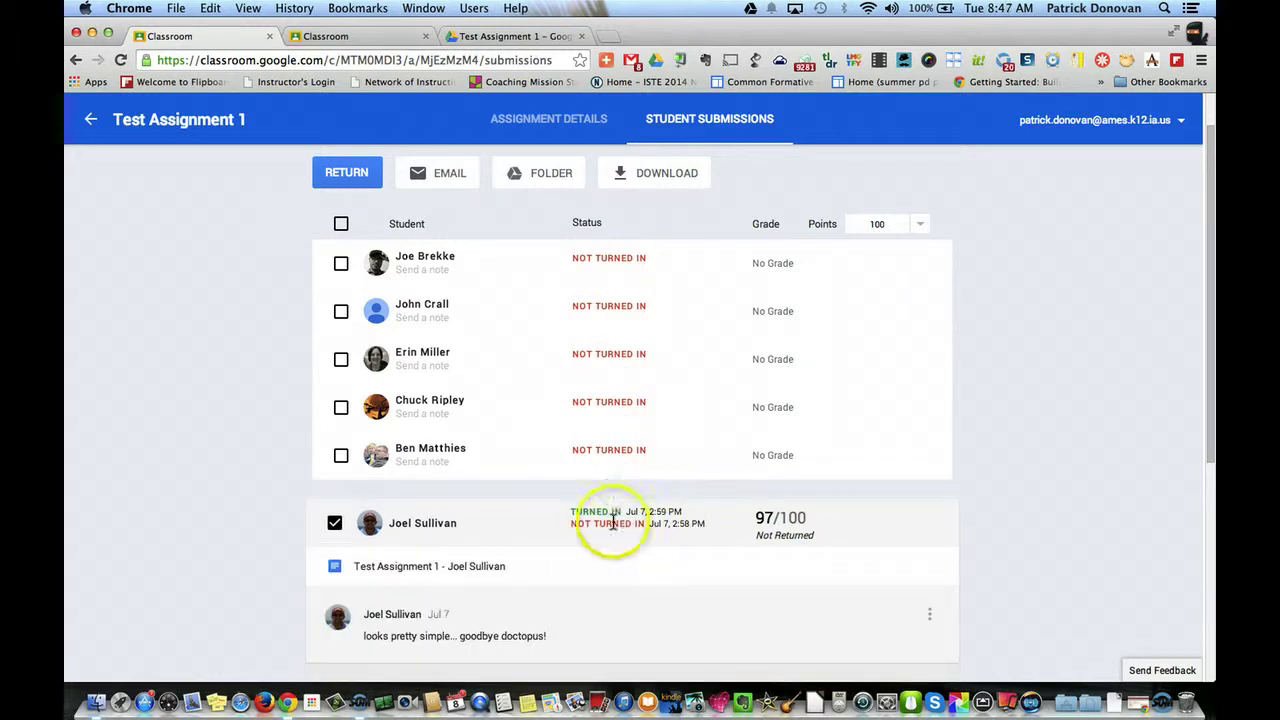
pyautogui.click(578, 518)
pyautogui.scroll(1, 583, 515)
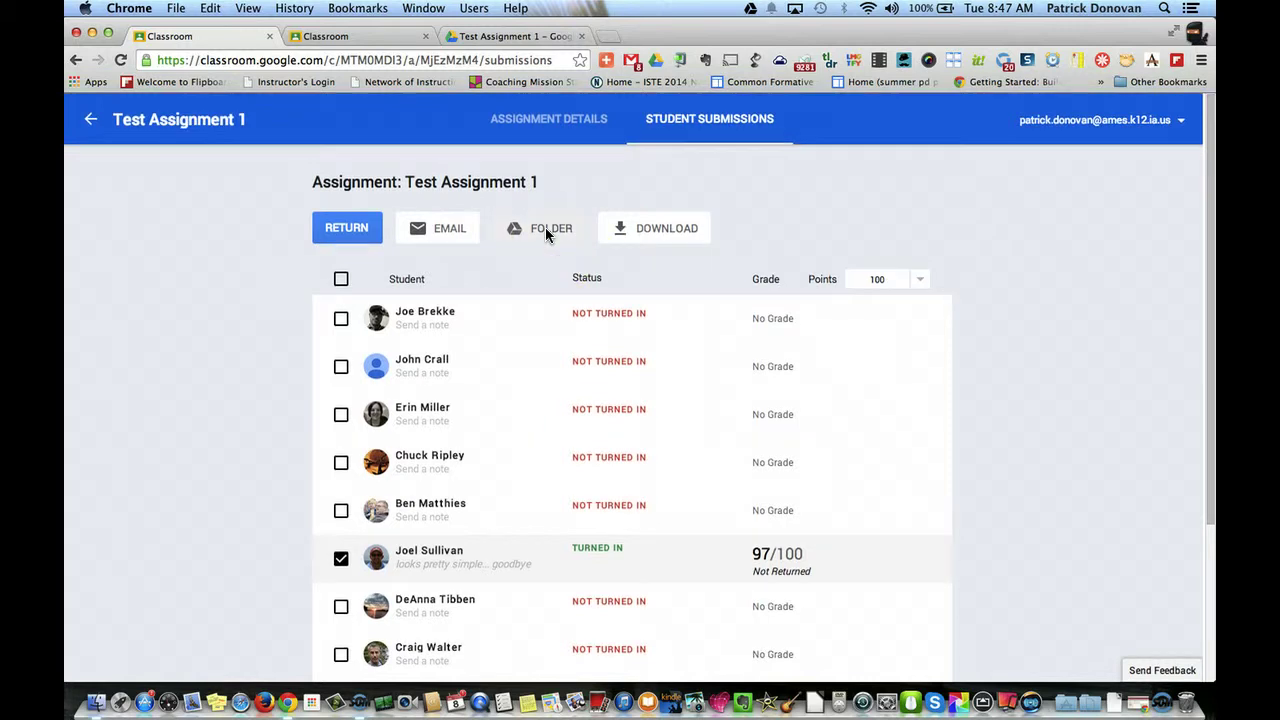
# Look through the whole Test Assignment 1 student list, checking turn-in statuses and grades.
pyautogui.click(627, 225)
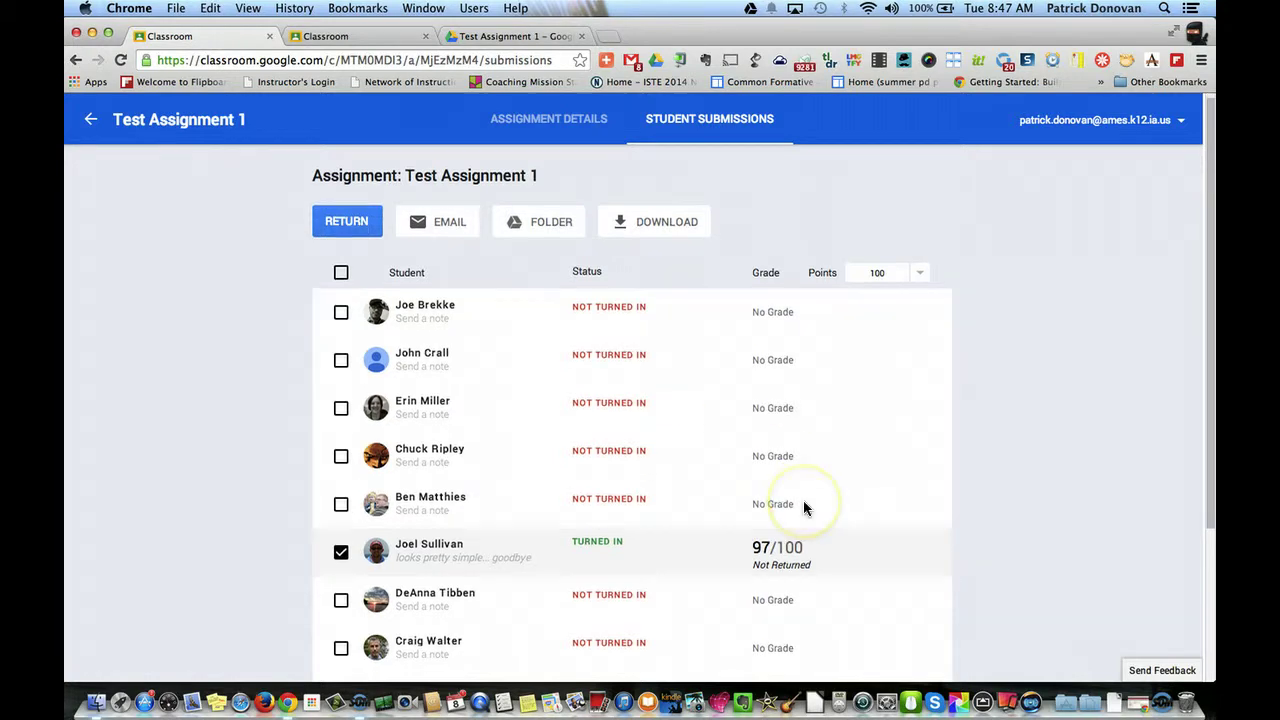
pyautogui.scroll(-2, 803, 507)
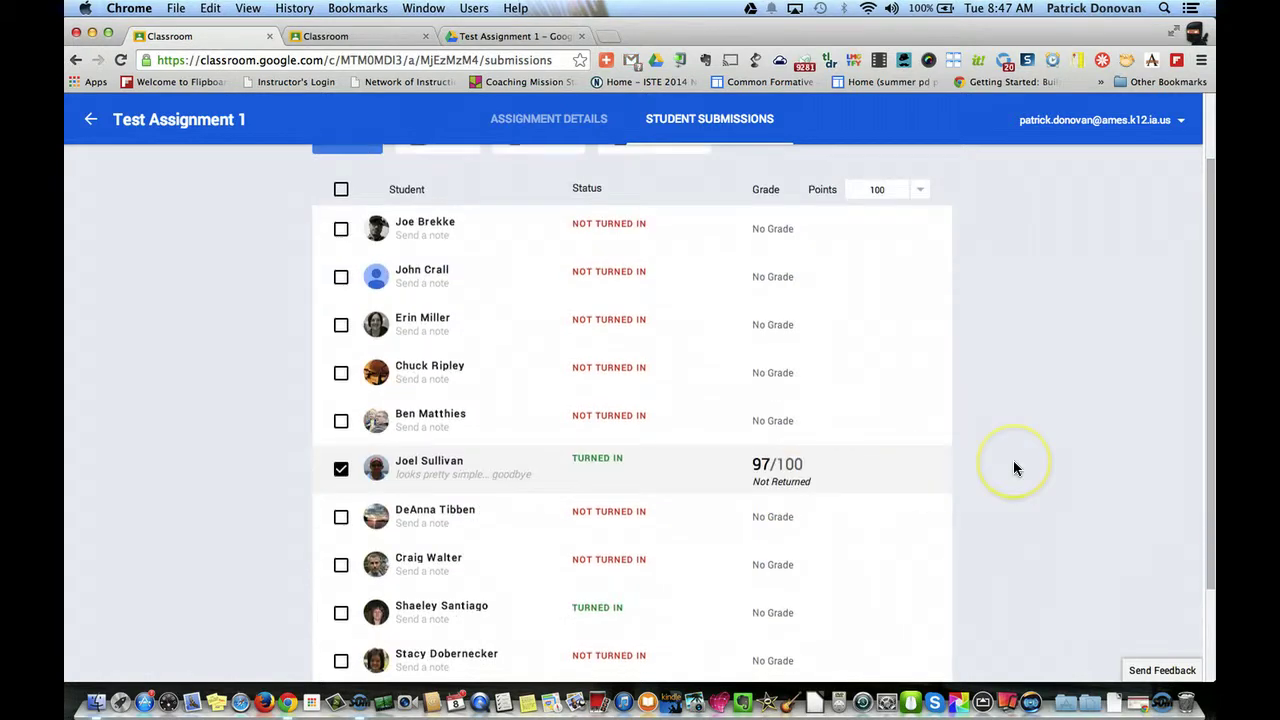
pyautogui.scroll(-2, 1013, 466)
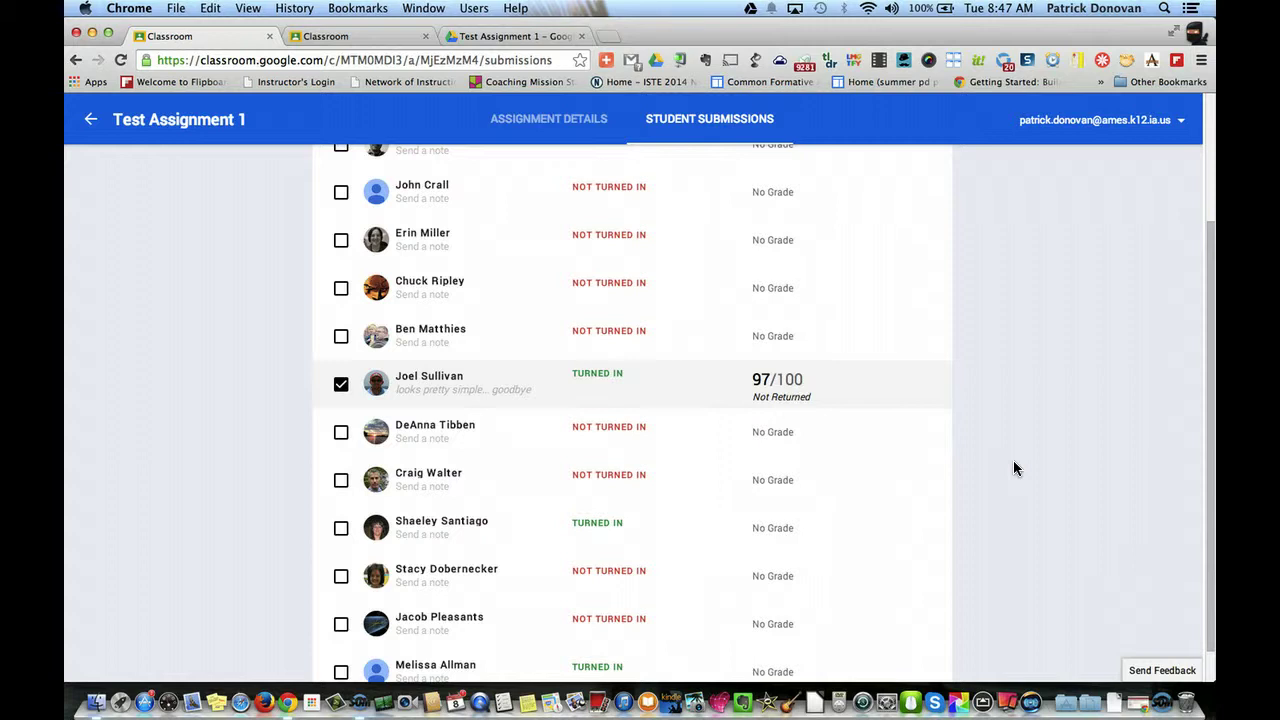
pyautogui.click(788, 391)
pyautogui.moveTo(709, 354)
pyautogui.mouseDown()
pyautogui.moveTo(785, 374)
pyautogui.moveTo(760, 385)
pyautogui.moveTo(774, 397)
pyautogui.moveTo(778, 385)
pyautogui.mouseUp()
pyautogui.scroll(4, 778, 384)
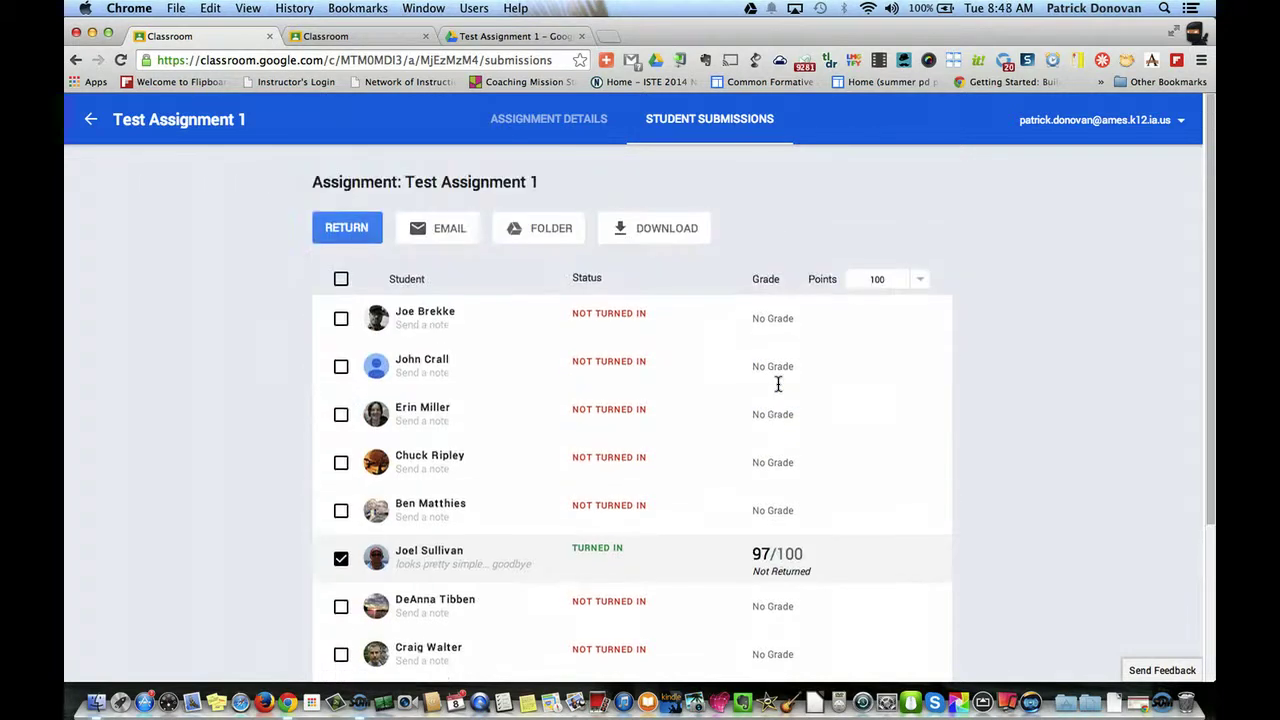